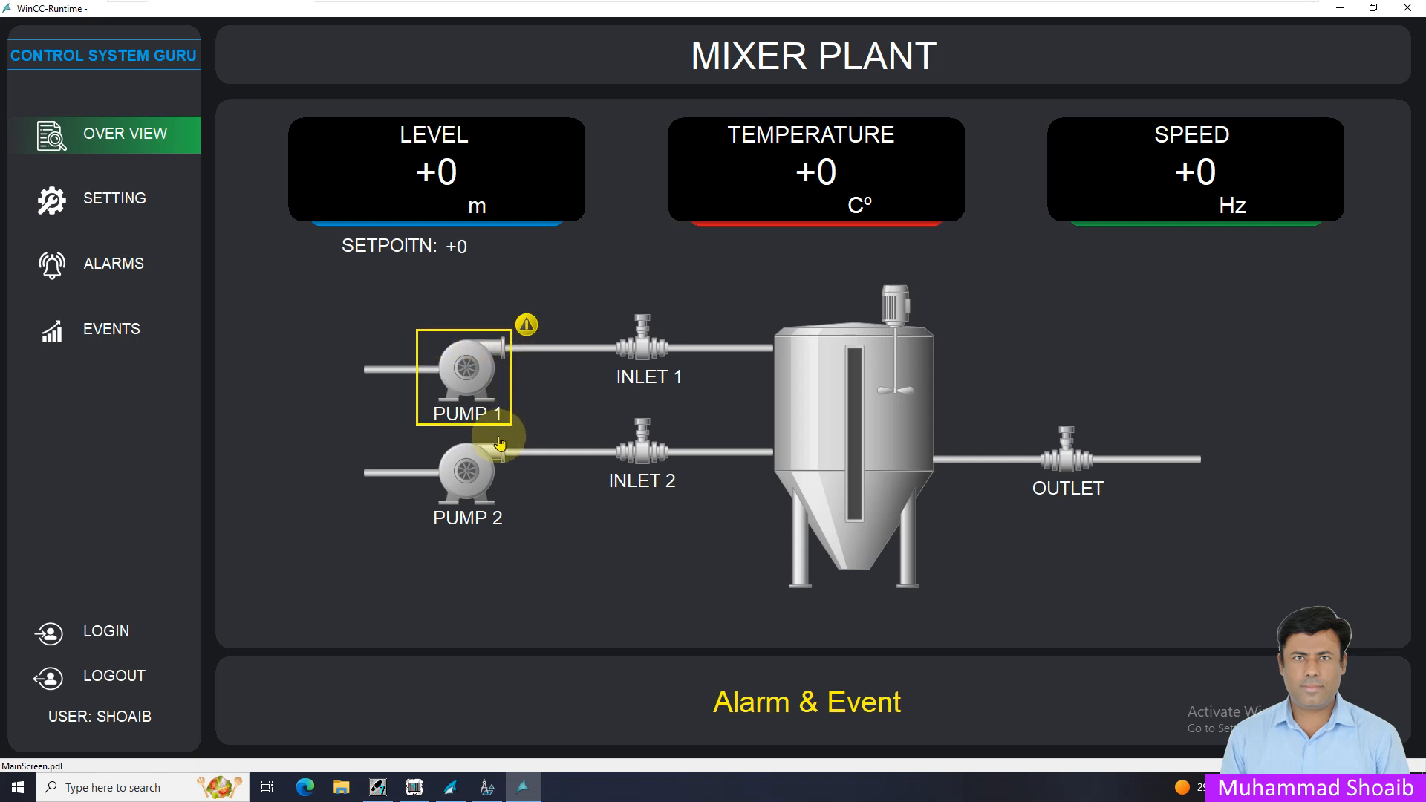
Switch to the WinCC Explorer project and open the picture MainScreen.pdl in Graphics Designer
{"action": "left_click", "coordinate": [415, 787]}
{"action": "left_click", "coordinate": [359, 729]}
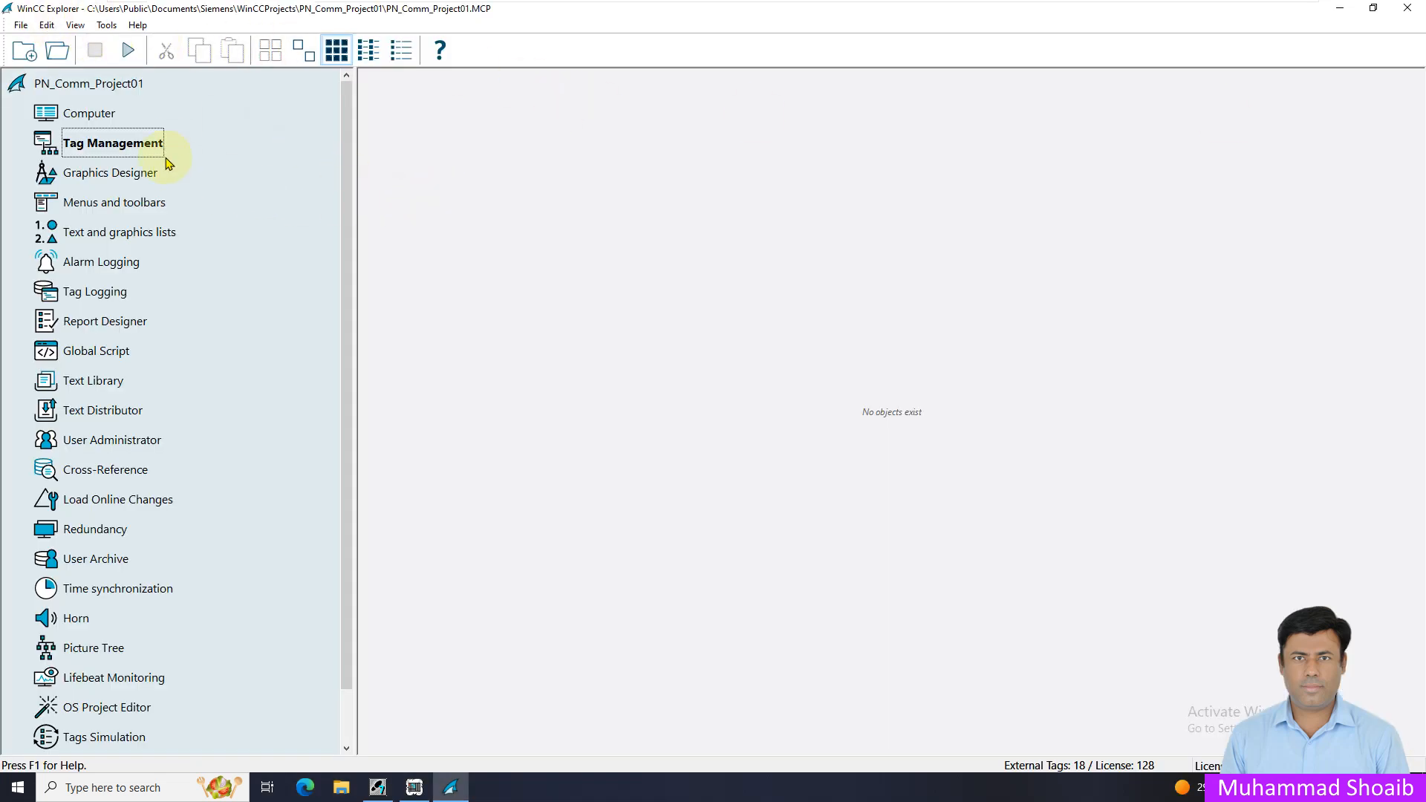
{"action": "left_click", "coordinate": [86, 173]}
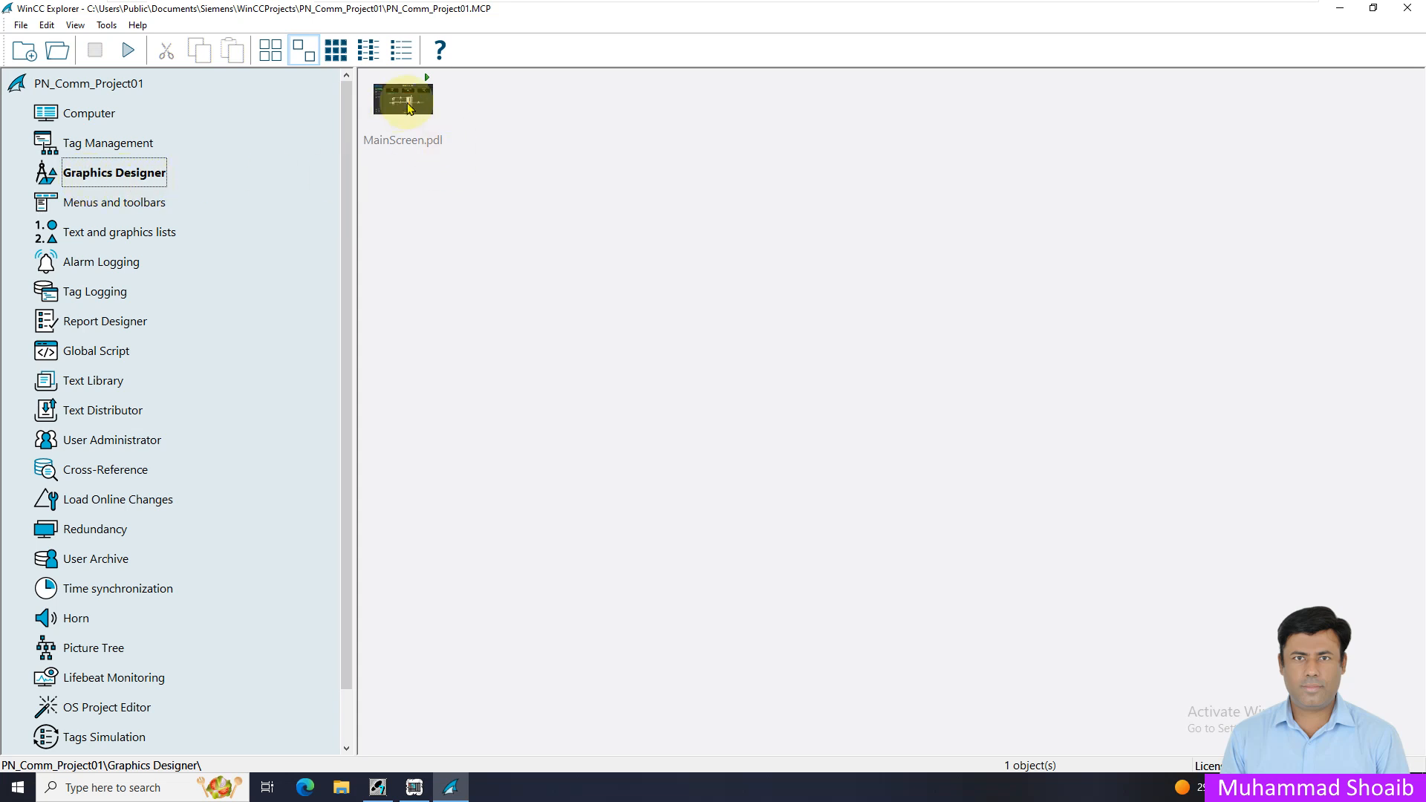
{"action": "right_click", "coordinate": [408, 106]}
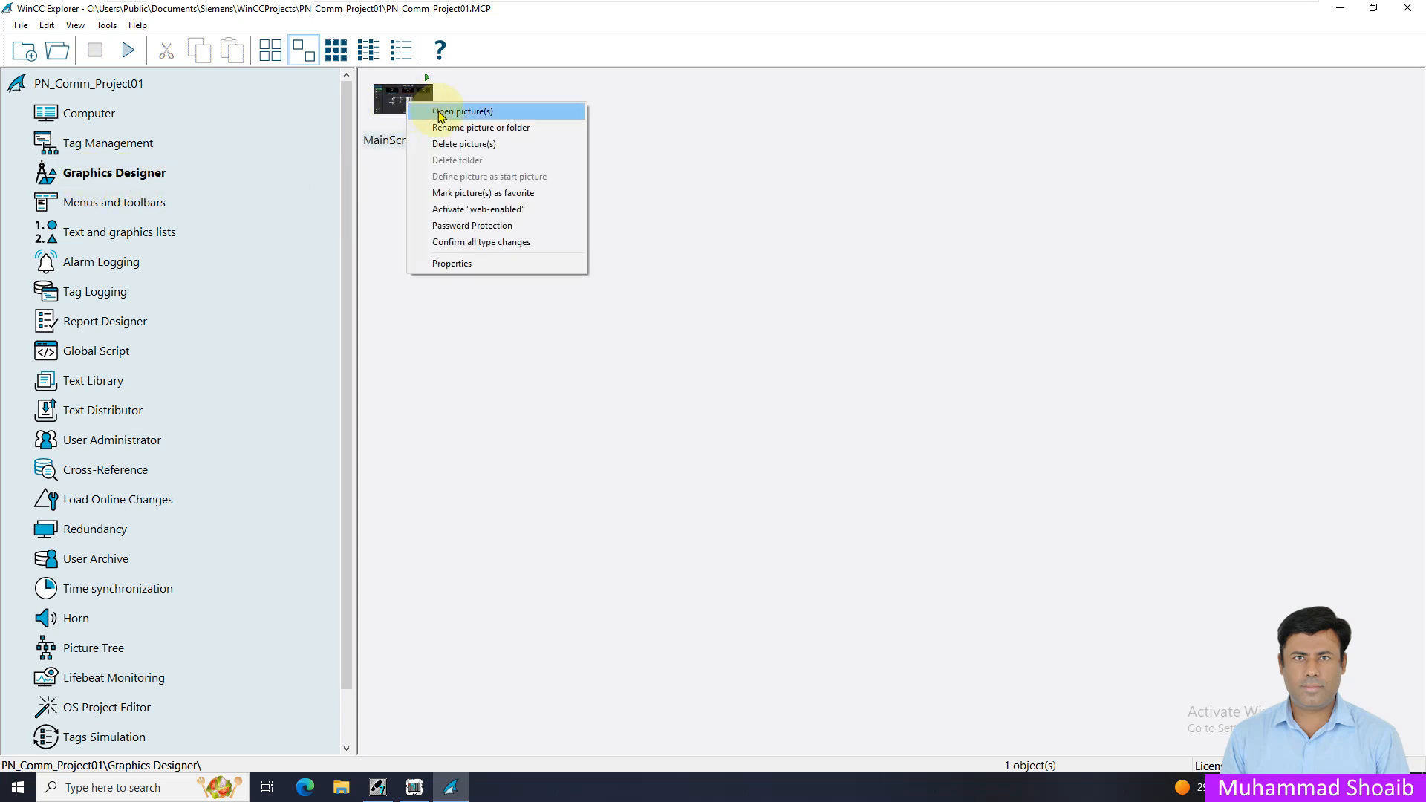
{"action": "left_click", "coordinate": [442, 115]}
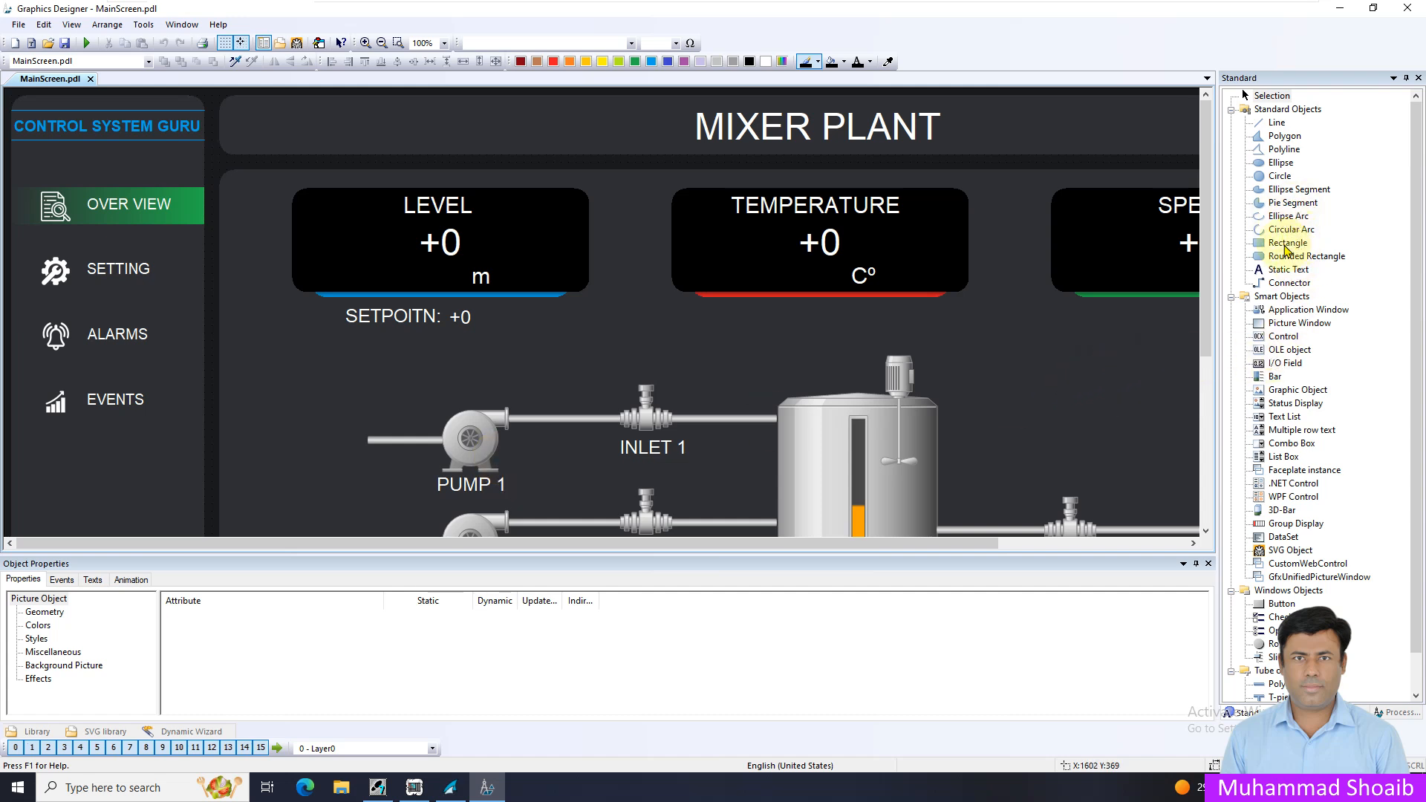
Draw a rectangle enclosing PUMP 1 and its label, and set its Global Color Scheme to No
{"action": "left_click", "coordinate": [1286, 247]}
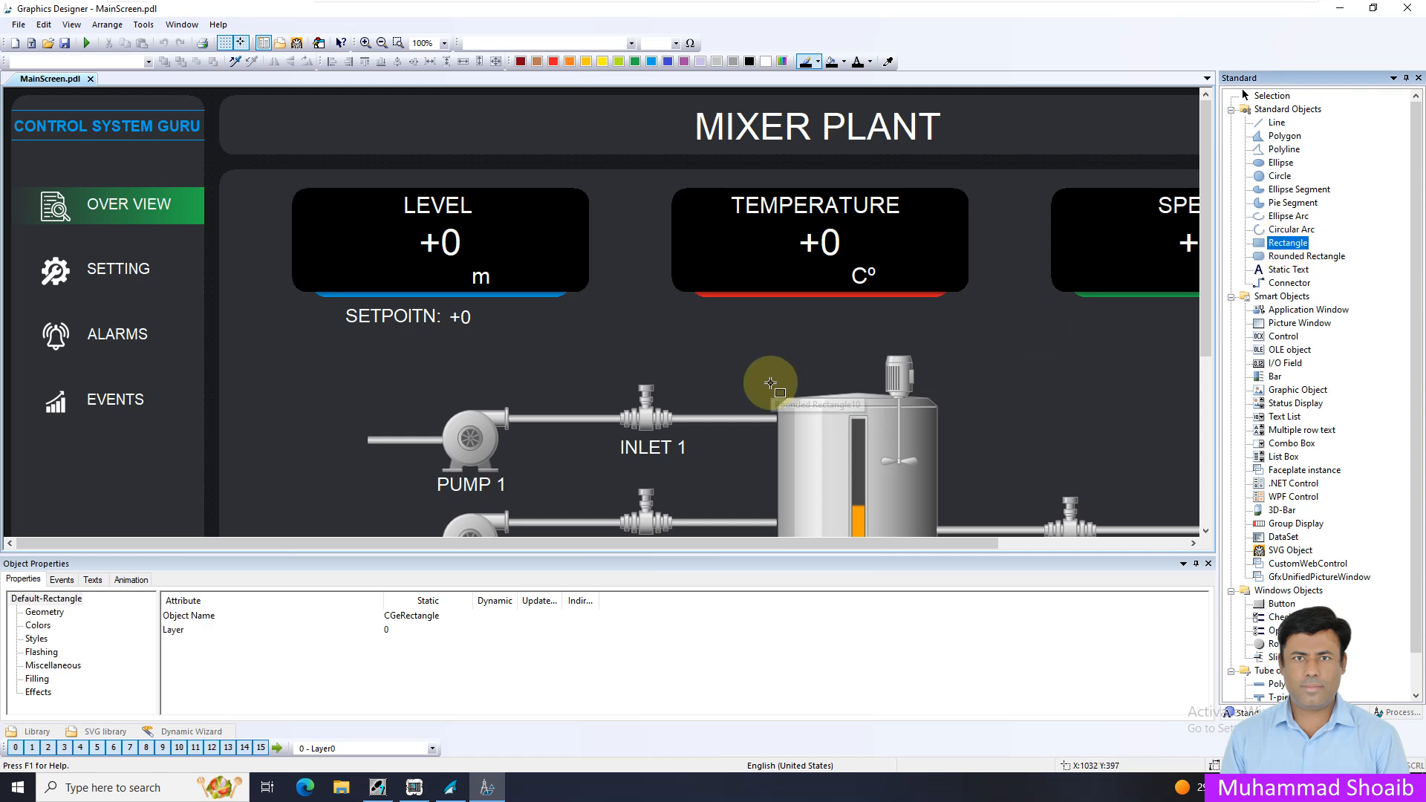
{"action": "mouse_move", "coordinate": [418, 383]}
{"action": "left_mouse_down"}
{"action": "mouse_move", "coordinate": [480, 475]}
{"action": "mouse_move", "coordinate": [527, 495]}
{"action": "left_mouse_up"}
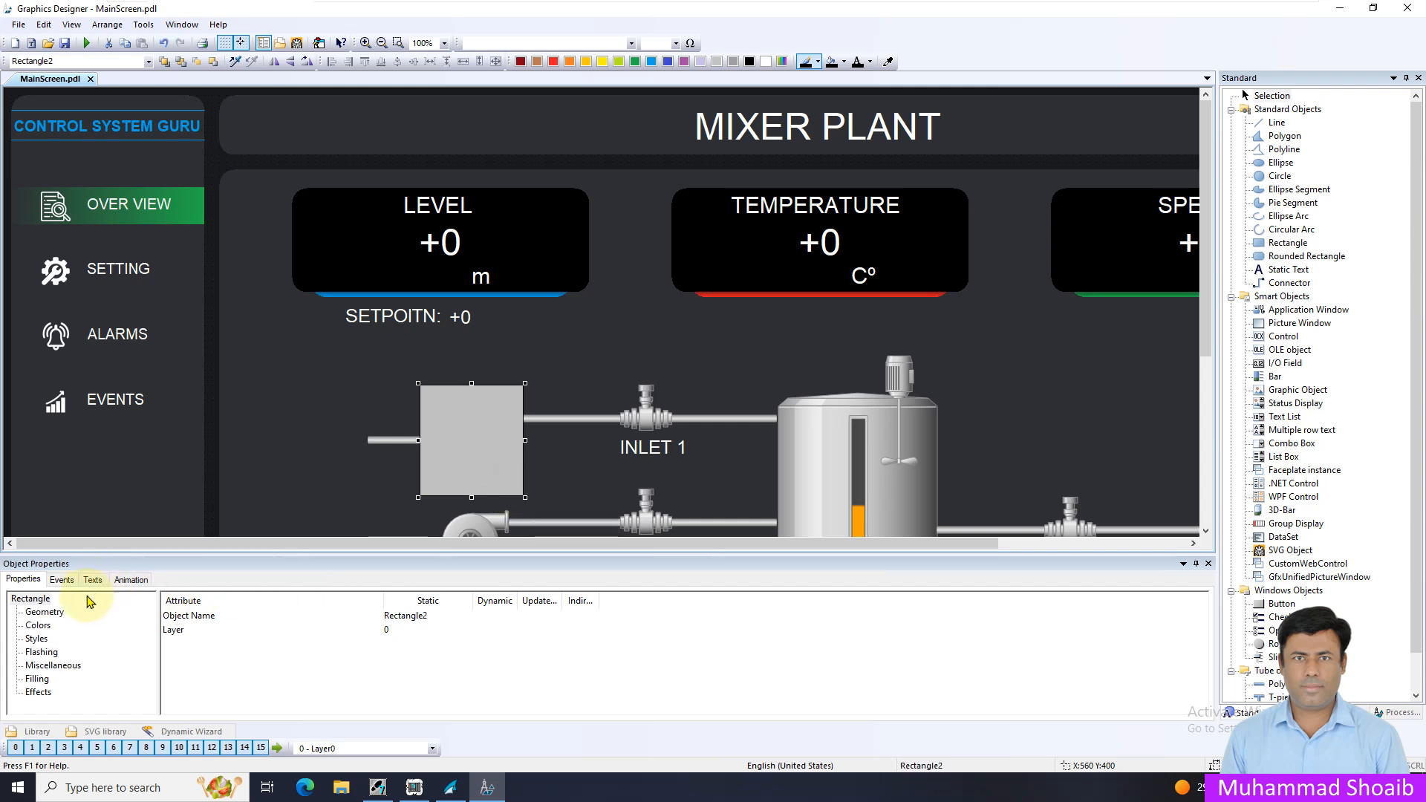
{"action": "left_click", "coordinate": [39, 691]}
{"action": "left_click", "coordinate": [225, 631]}
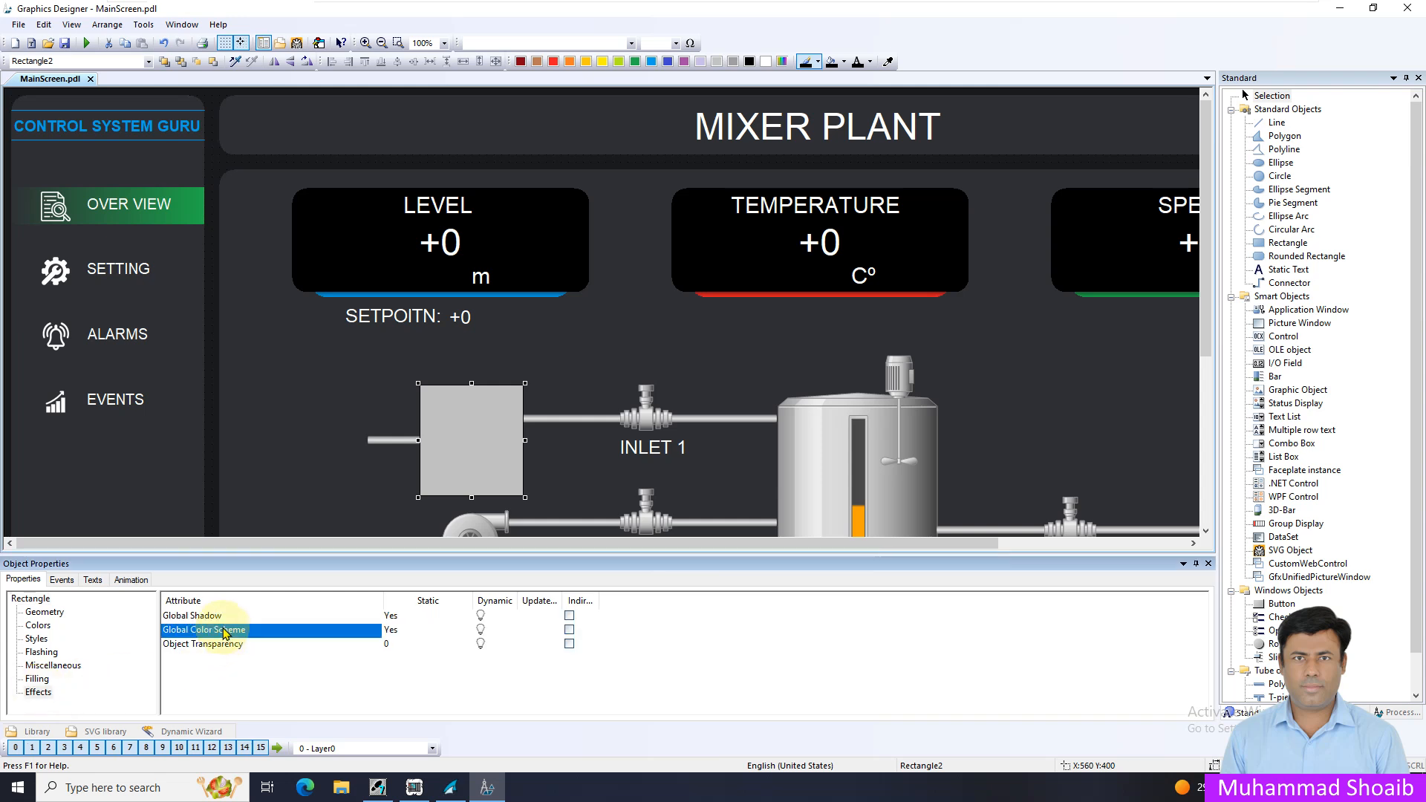
{"action": "double_click", "coordinate": [225, 631]}
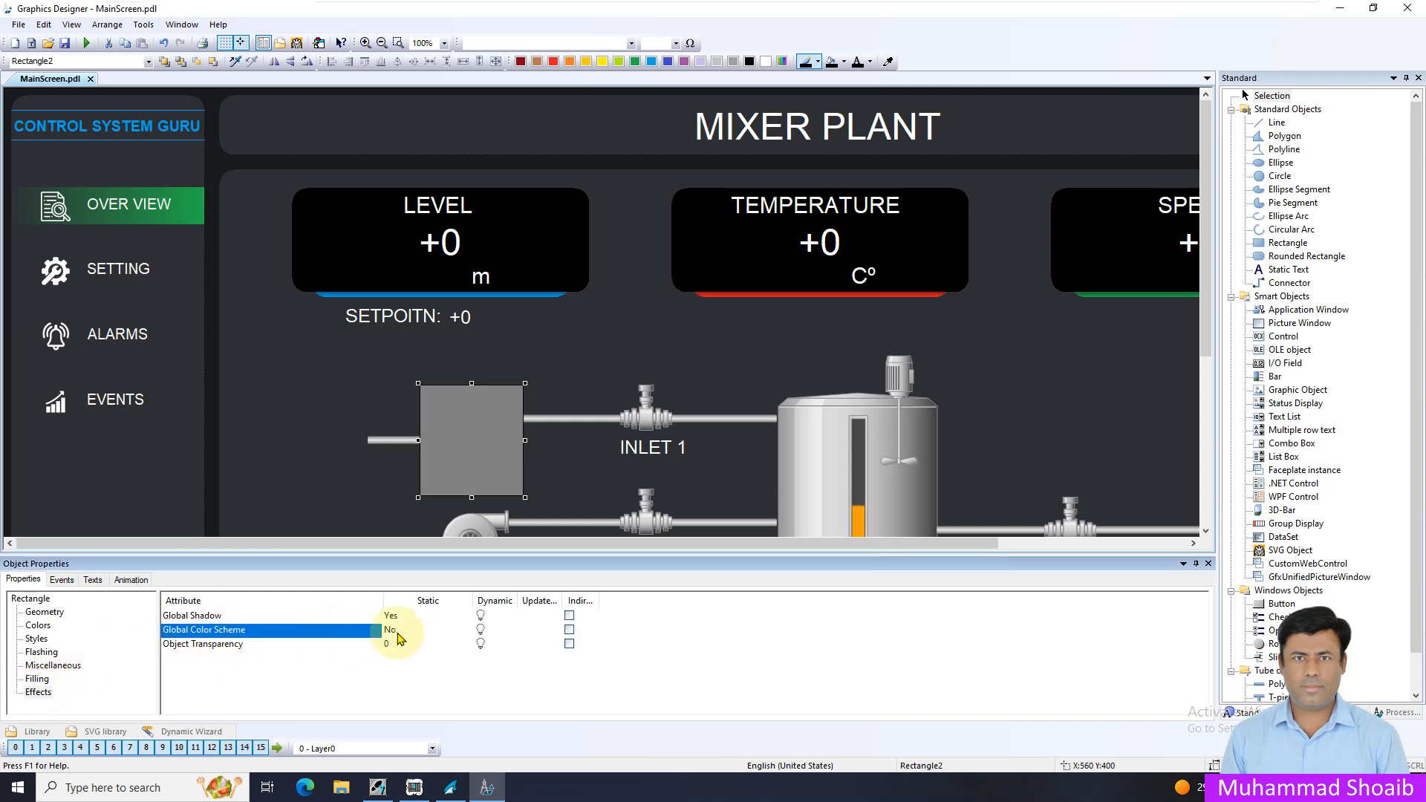
Set the rectangle's fill pattern to the transparent pattern 1
{"action": "left_click", "coordinate": [37, 639]}
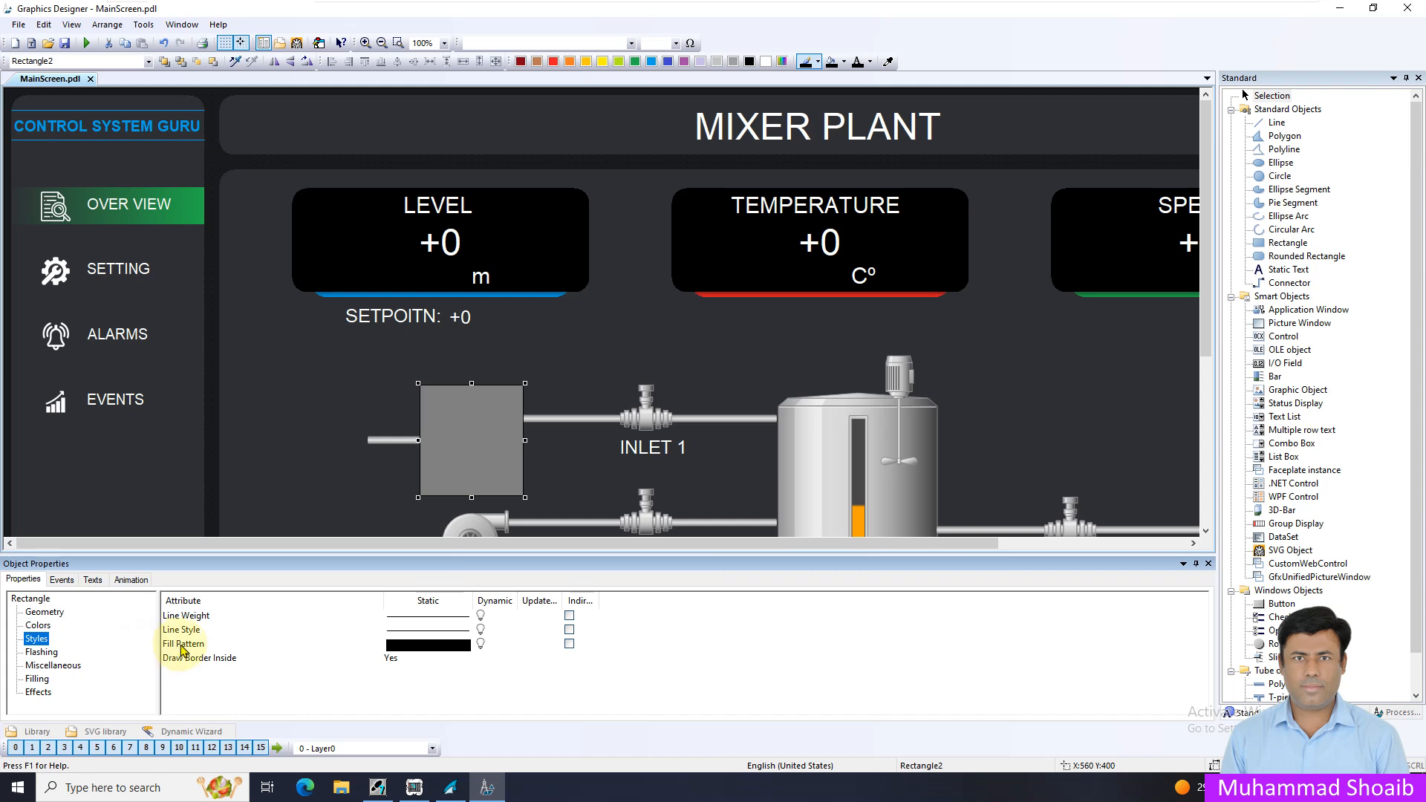
{"action": "left_click", "coordinate": [386, 644]}
{"action": "double_click", "coordinate": [401, 647]}
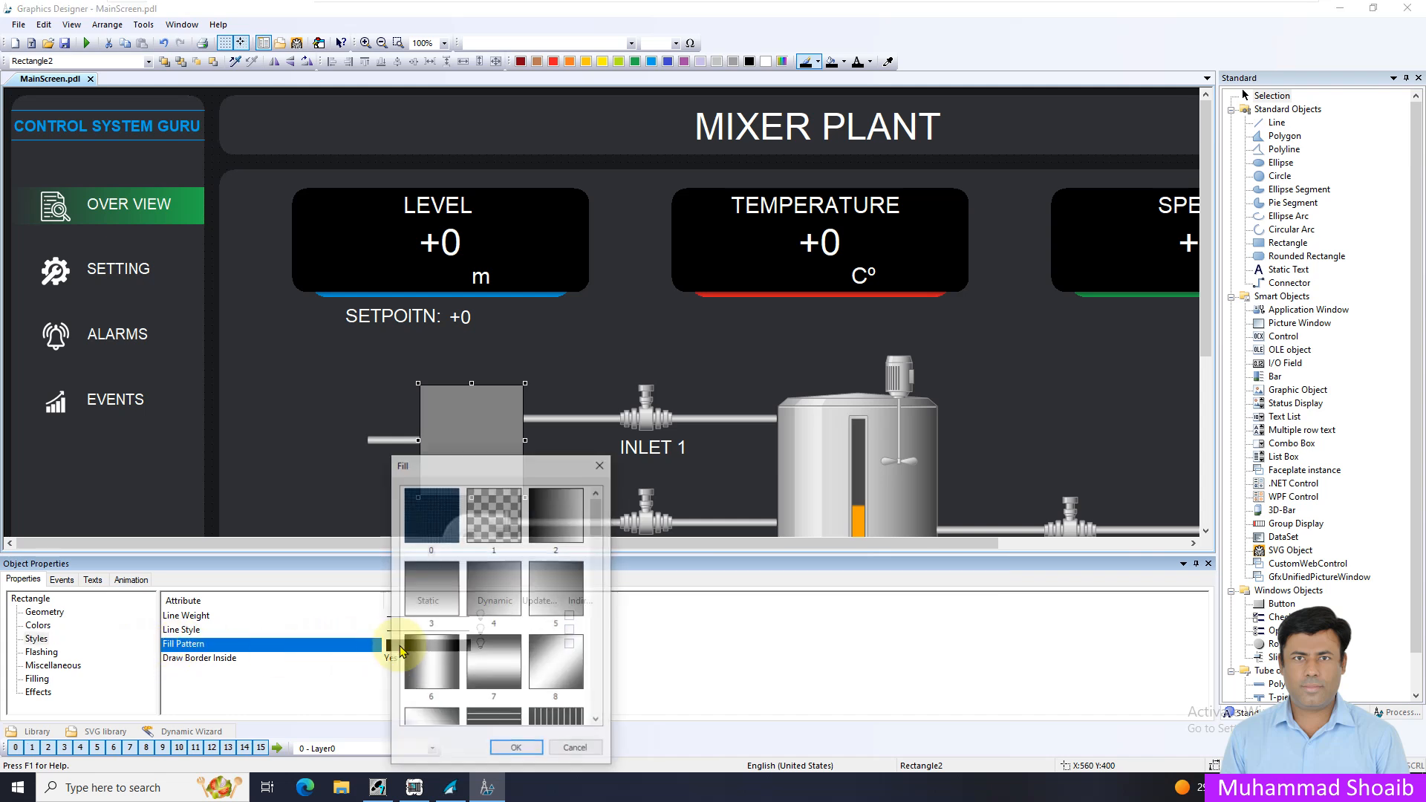
{"action": "left_click", "coordinate": [491, 518]}
{"action": "left_click", "coordinate": [516, 749]}
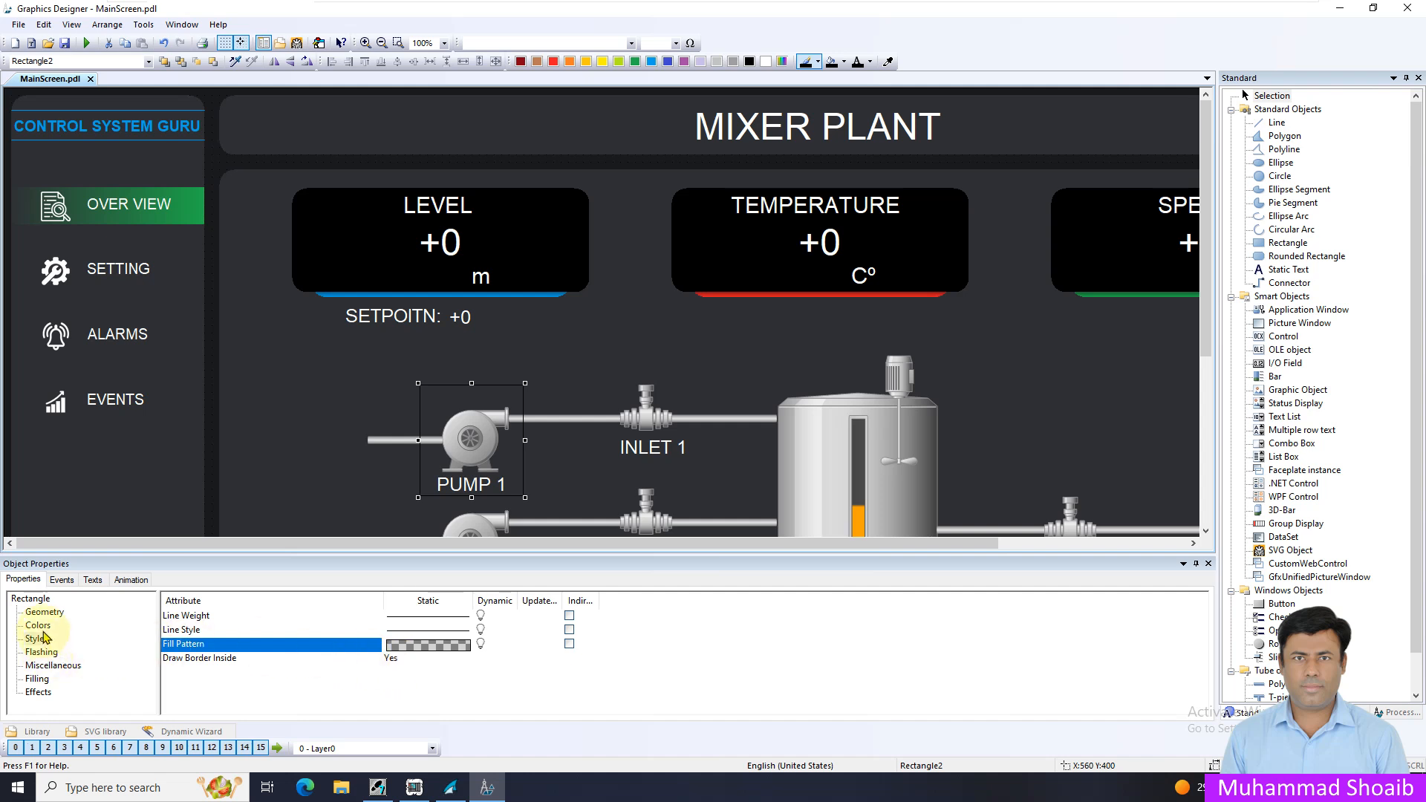
Increase the line weight of the rectangle around PUMP 1
{"action": "double_click", "coordinate": [449, 615]}
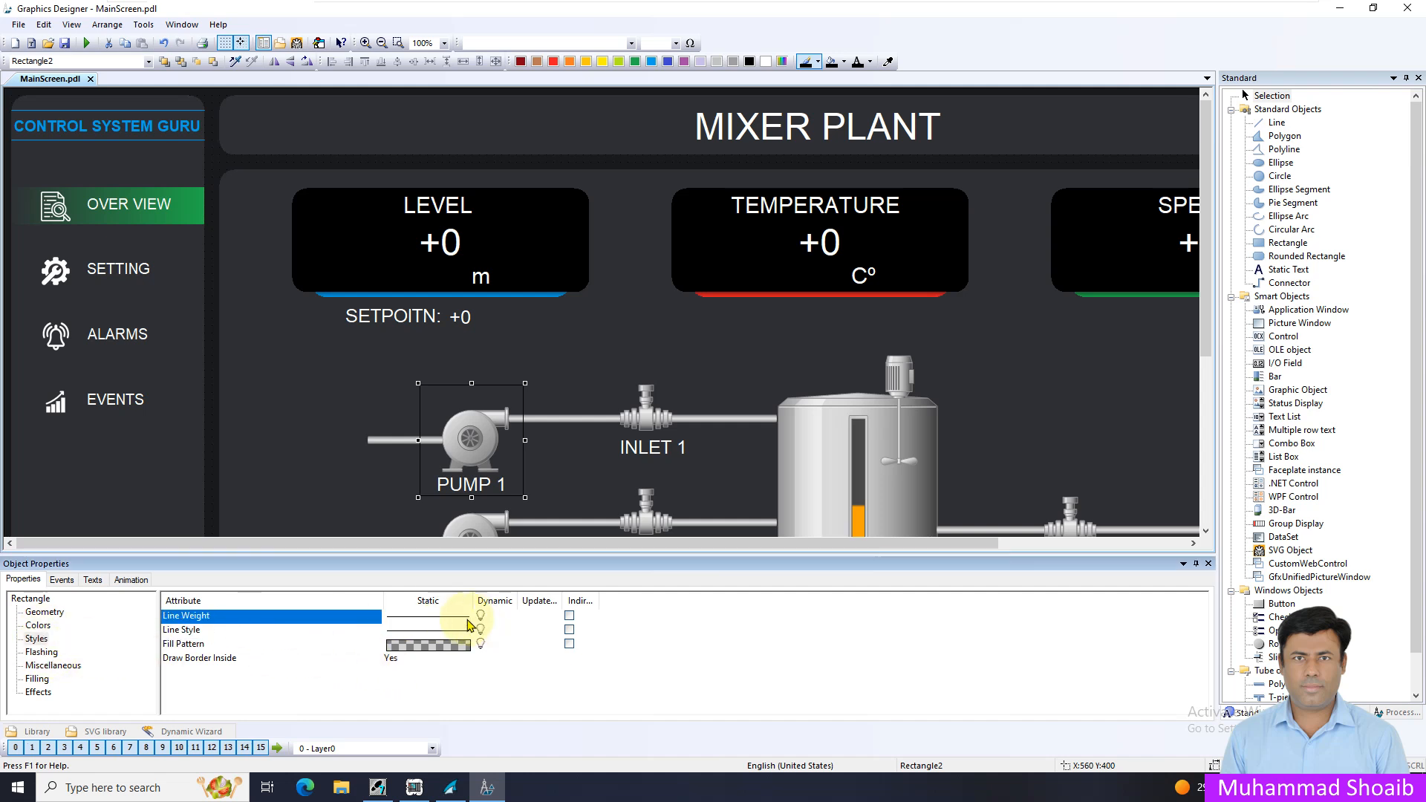
{"action": "left_click", "coordinate": [508, 650]}
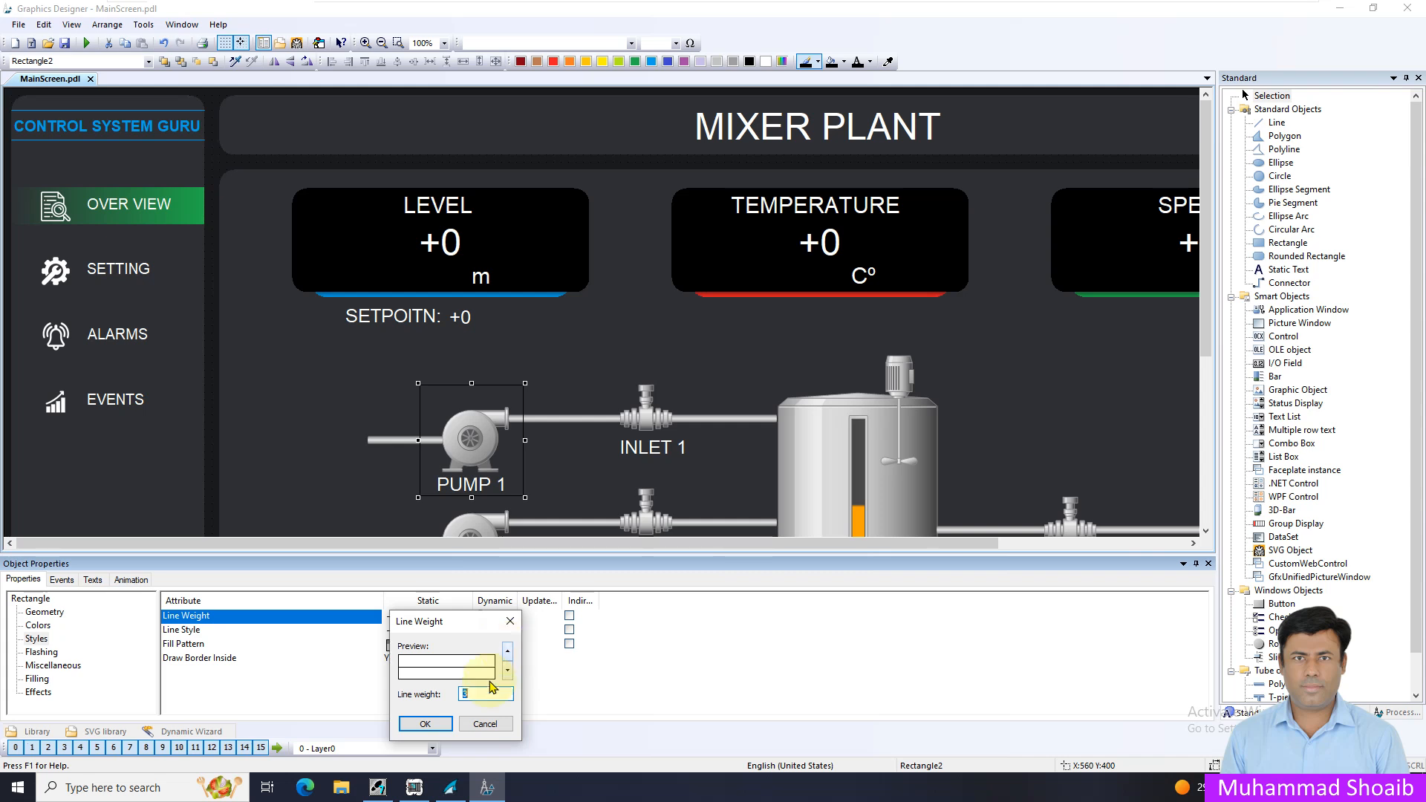
{"action": "left_click", "coordinate": [425, 723]}
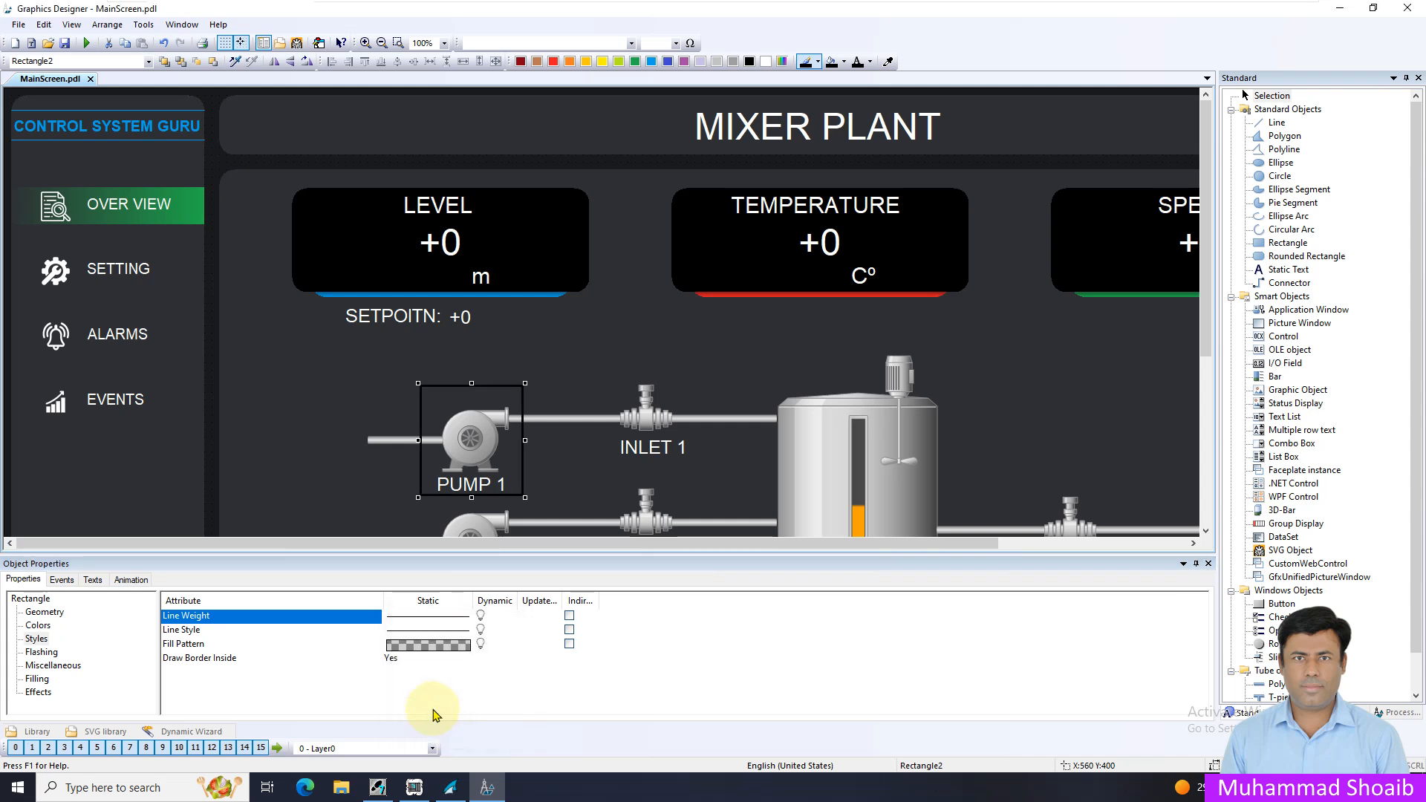
Set the rectangle's border color to yellow and lower its top edge to about Y 420, closer to the pump
{"action": "left_click", "coordinate": [38, 626]}
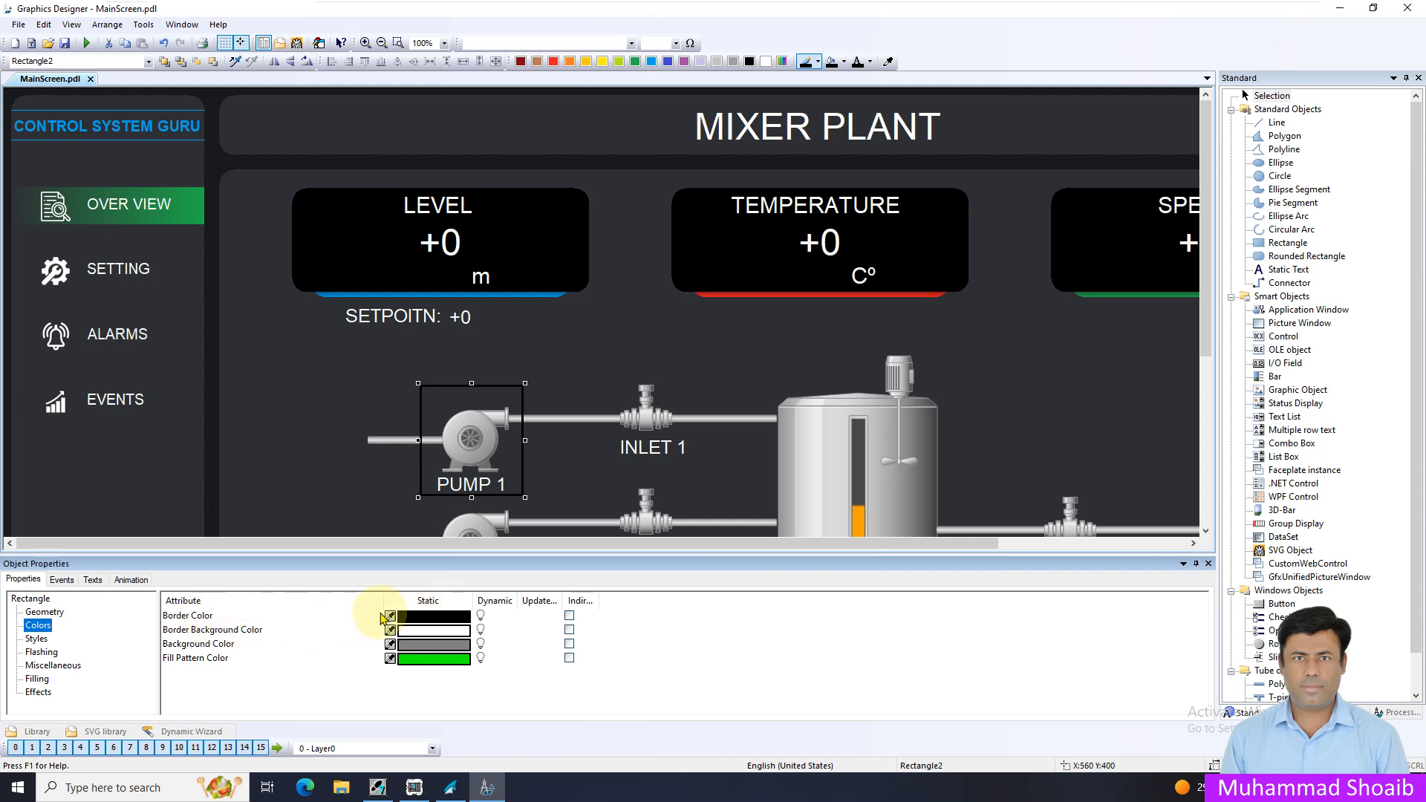
{"action": "left_click", "coordinate": [415, 617]}
{"action": "left_click", "coordinate": [415, 619]}
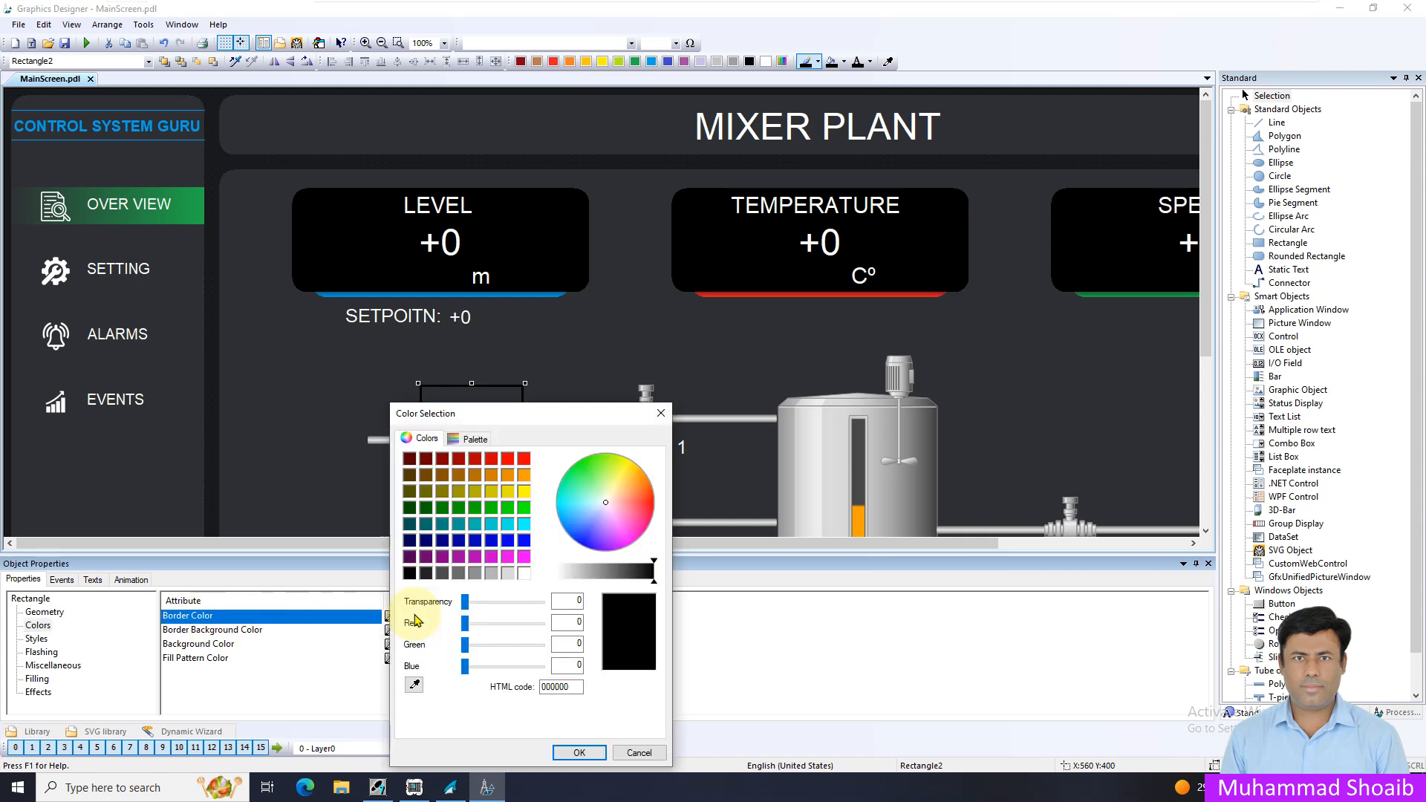
{"action": "left_click", "coordinate": [523, 491]}
{"action": "left_click", "coordinate": [581, 753]}
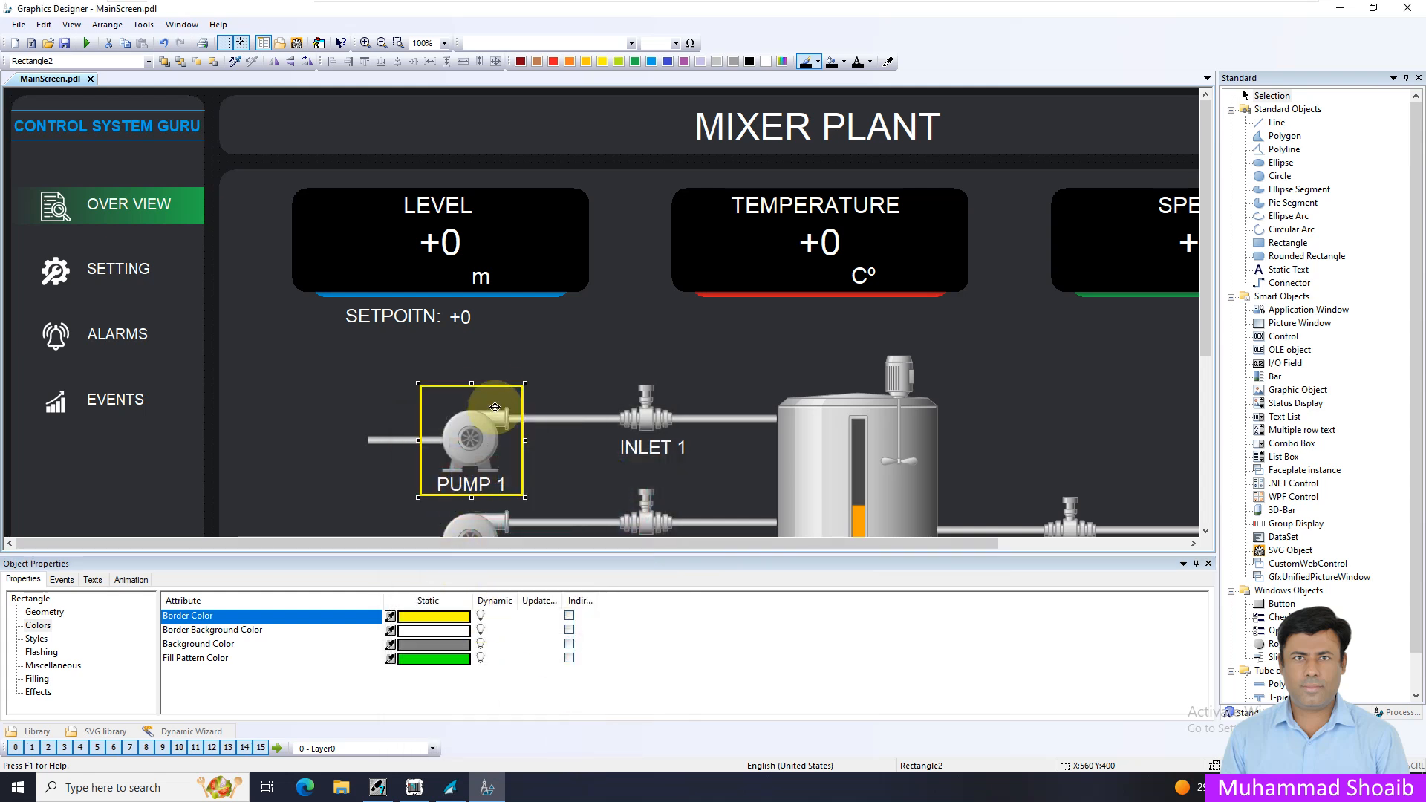
{"action": "left_click_drag", "start_coordinate": [470, 382], "coordinate": [471, 397]}
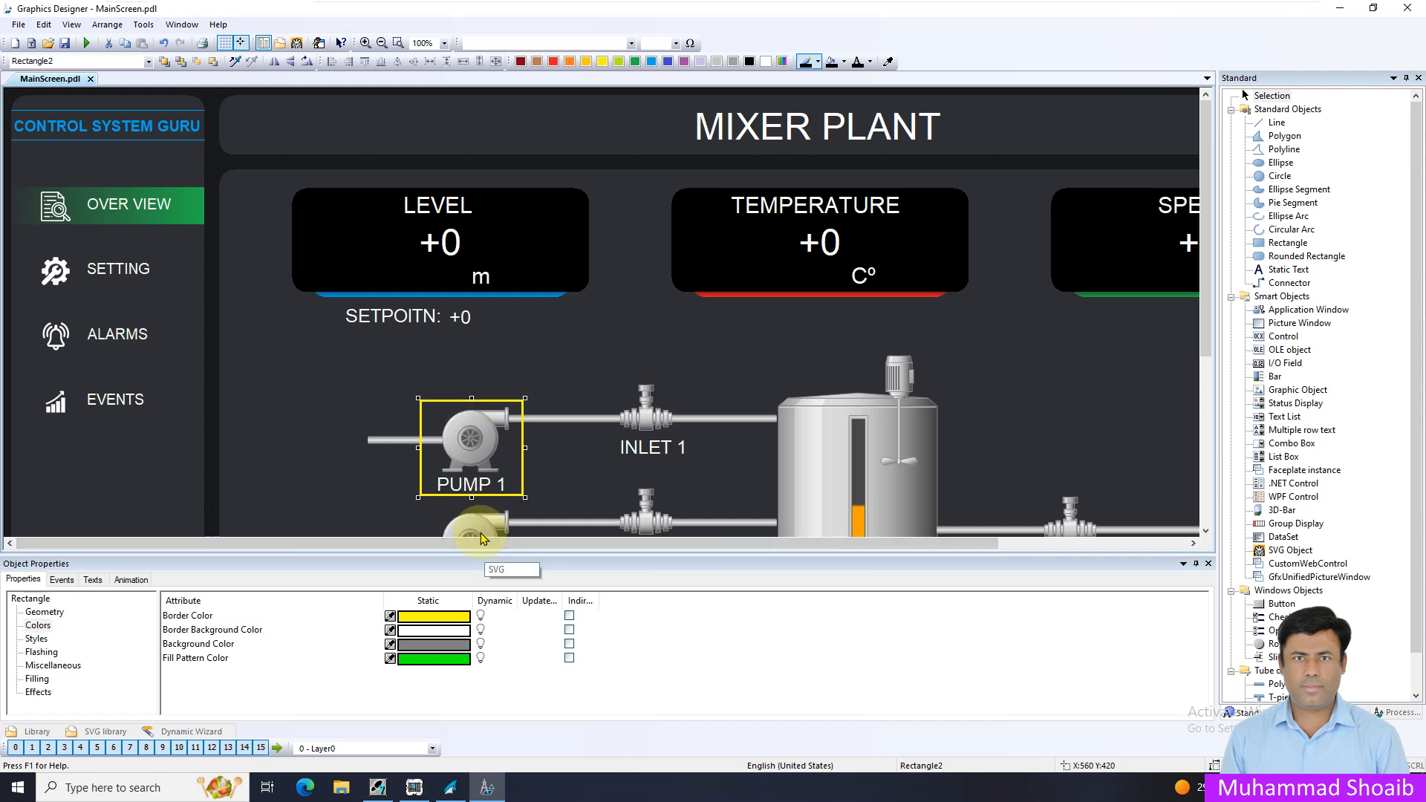
Insert the yellow InfoAttention symbol from the Diagnosis_Overlays folder of IndustryGraphicLibraryV2.0 above the INLET 1 pipe
{"action": "left_click", "coordinate": [105, 733]}
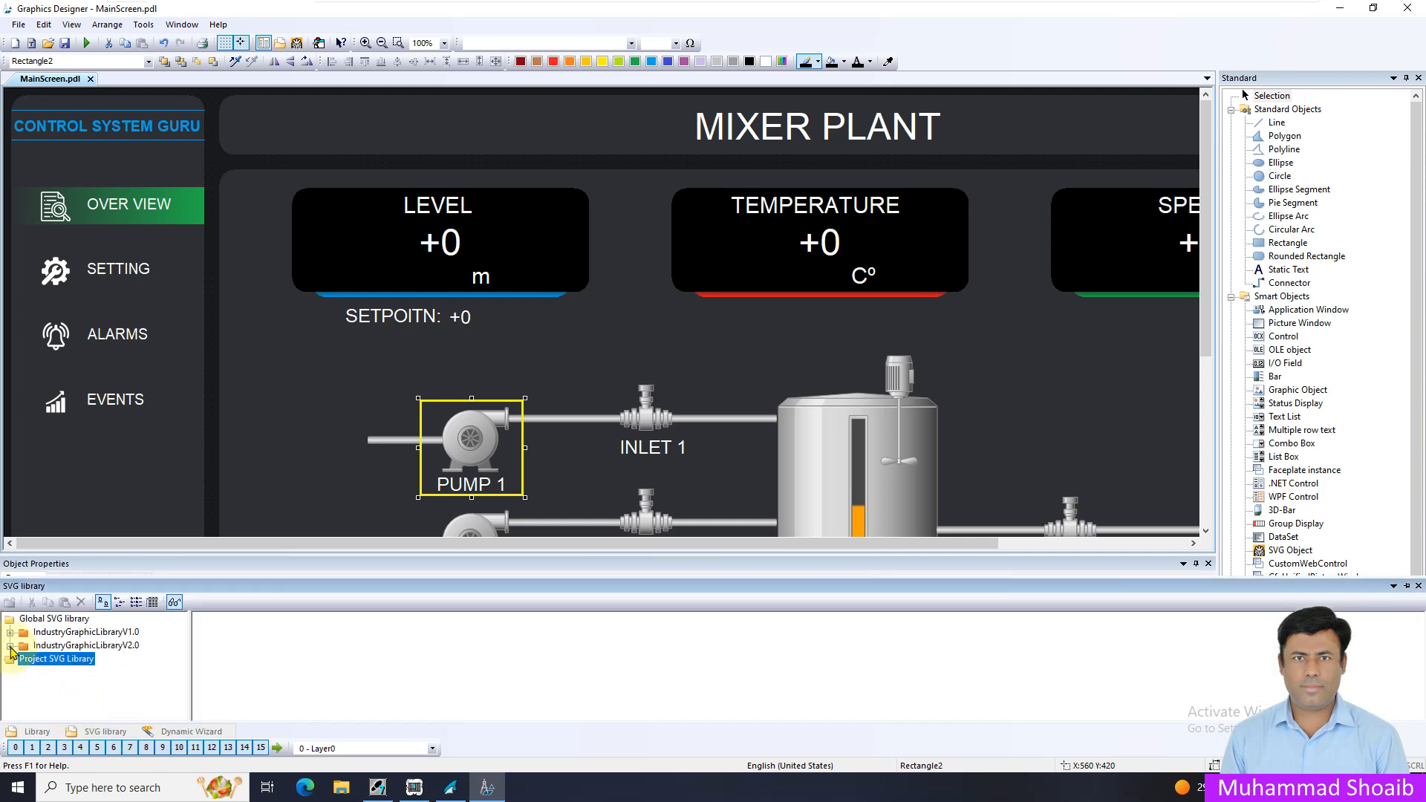
{"action": "left_click", "coordinate": [11, 646]}
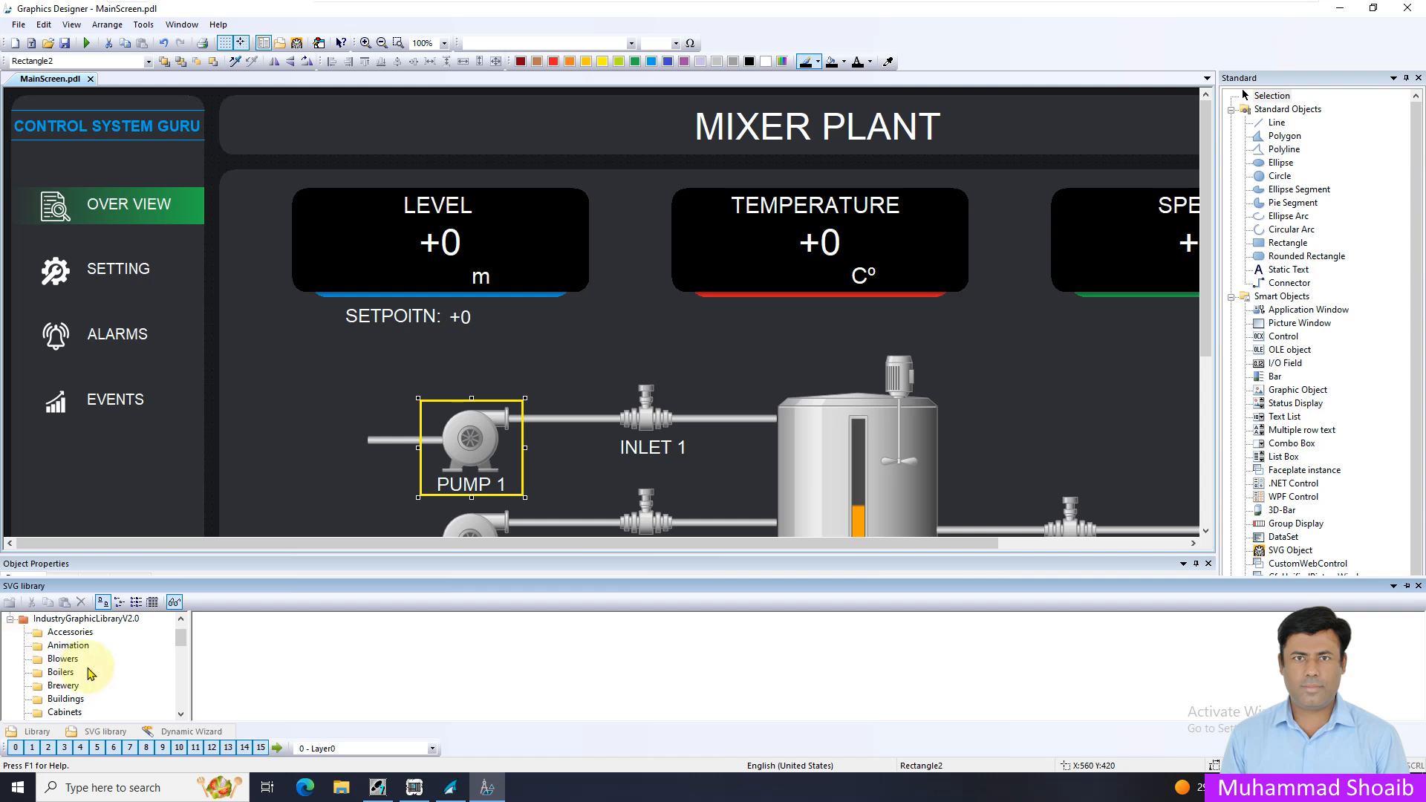
{"action": "scroll", "coordinate": [92, 672], "scroll_direction": "down", "scroll_amount": 2}
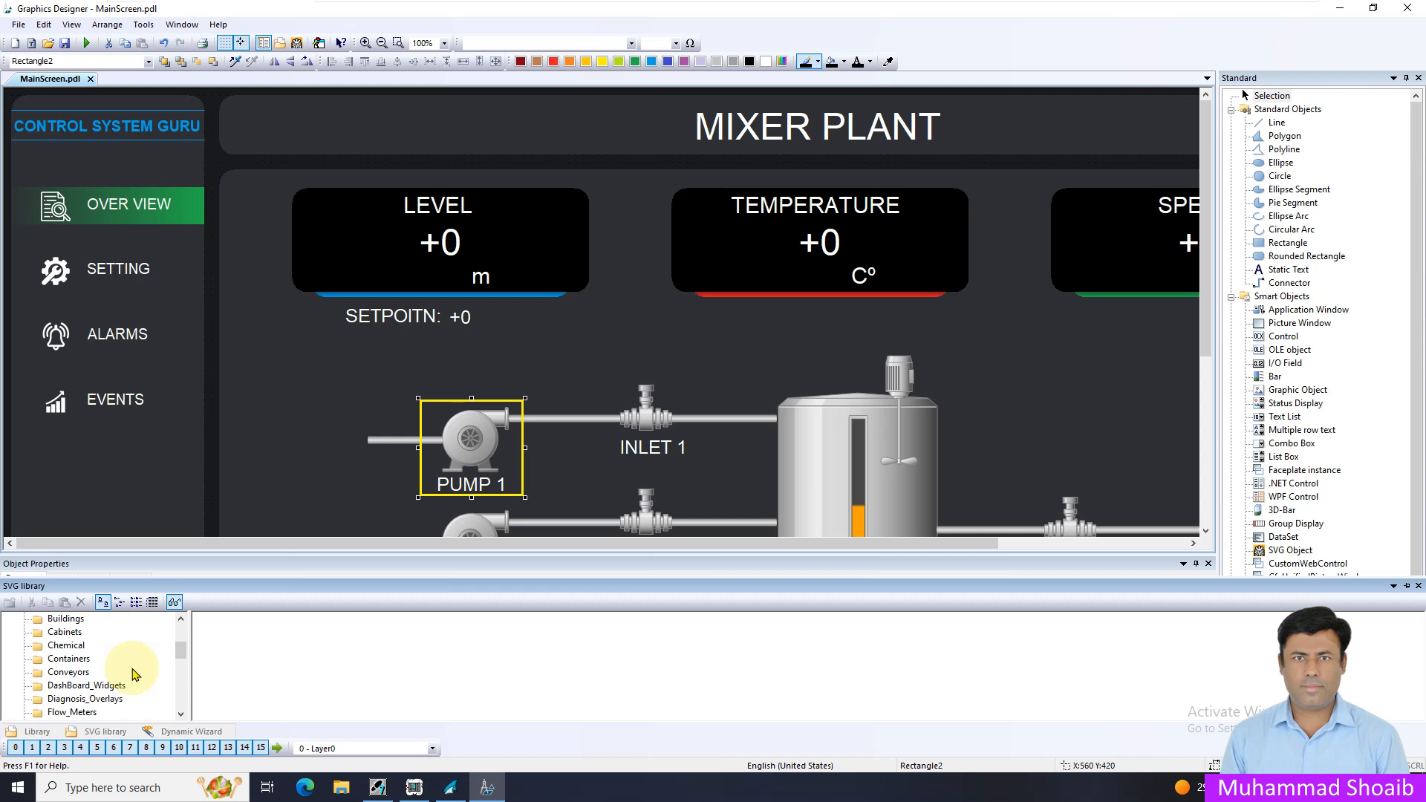
{"action": "left_click", "coordinate": [106, 700]}
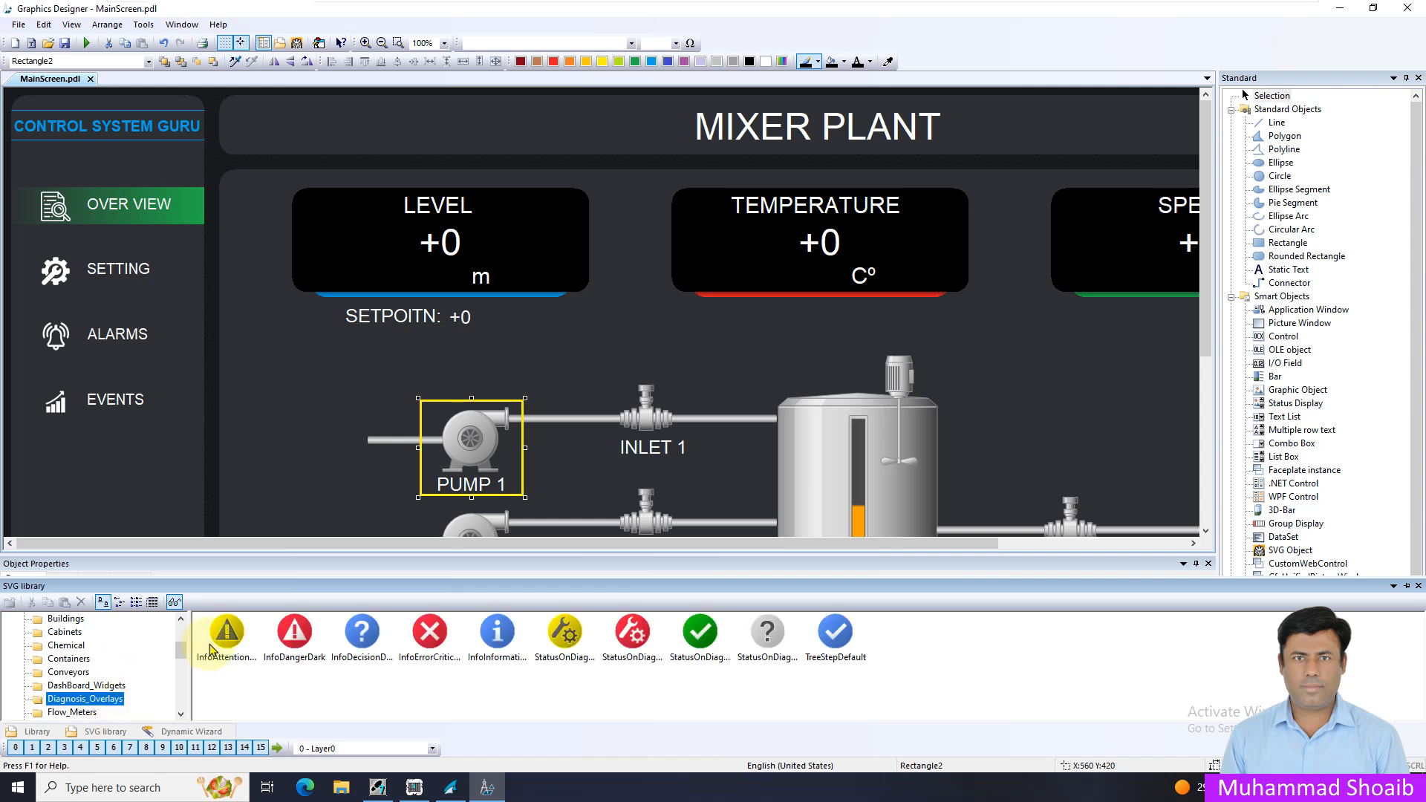
{"action": "left_click_drag", "start_coordinate": [226, 637], "coordinate": [545, 320]}
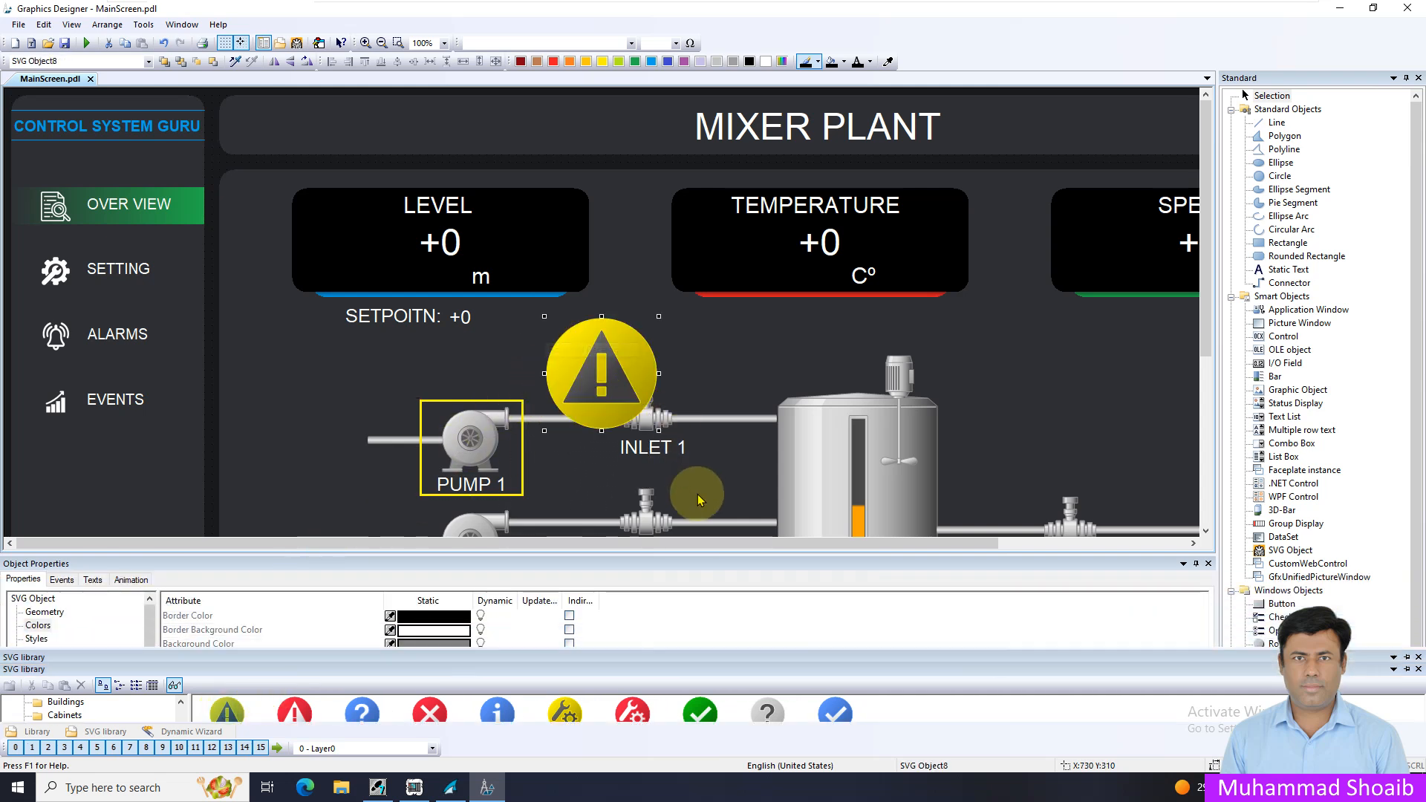
Shrink the attention symbol to 30 by 30 and place it at the yellow rectangle's upper-right corner, about X 700, Y 390
{"action": "left_click_drag", "start_coordinate": [658, 429], "coordinate": [559, 331]}
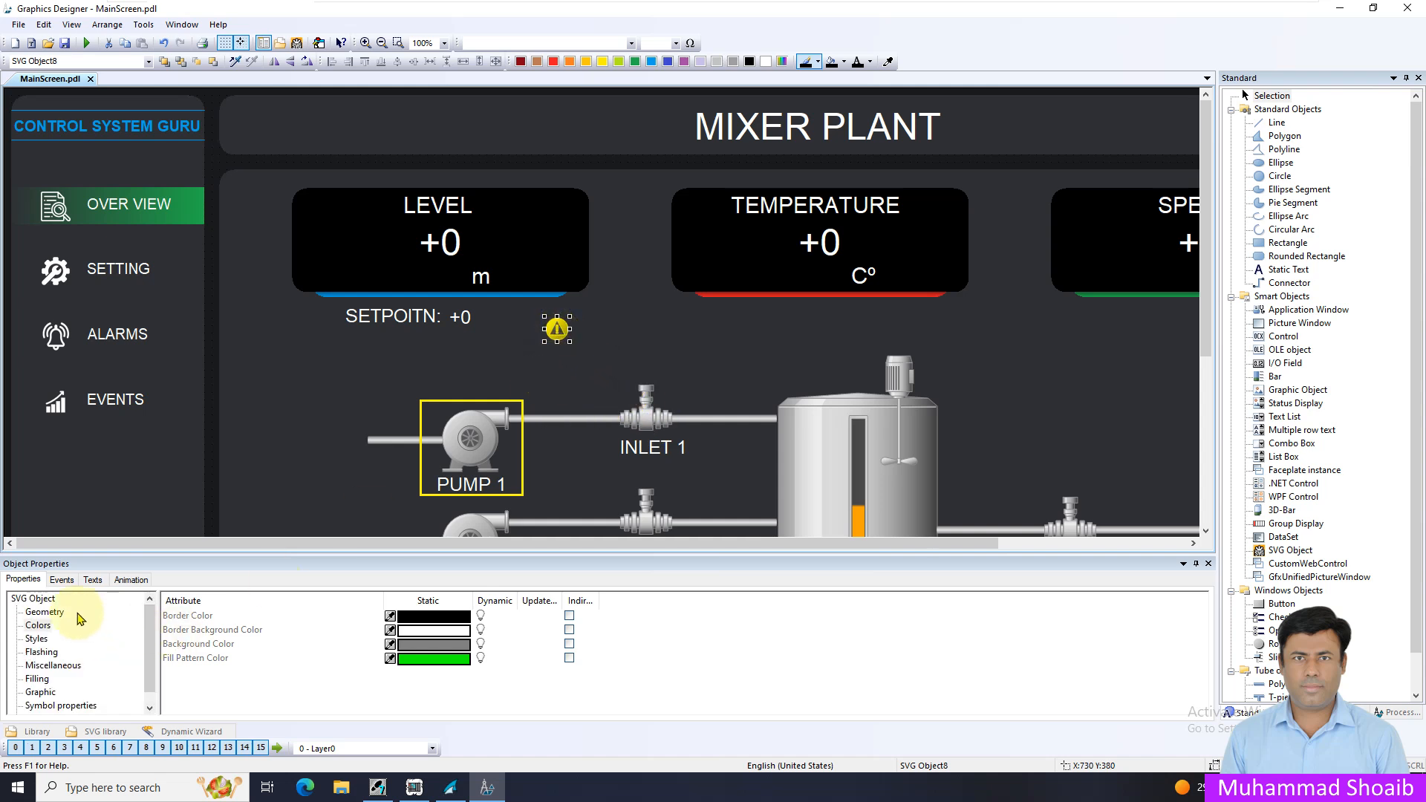
{"action": "left_click", "coordinate": [49, 613]}
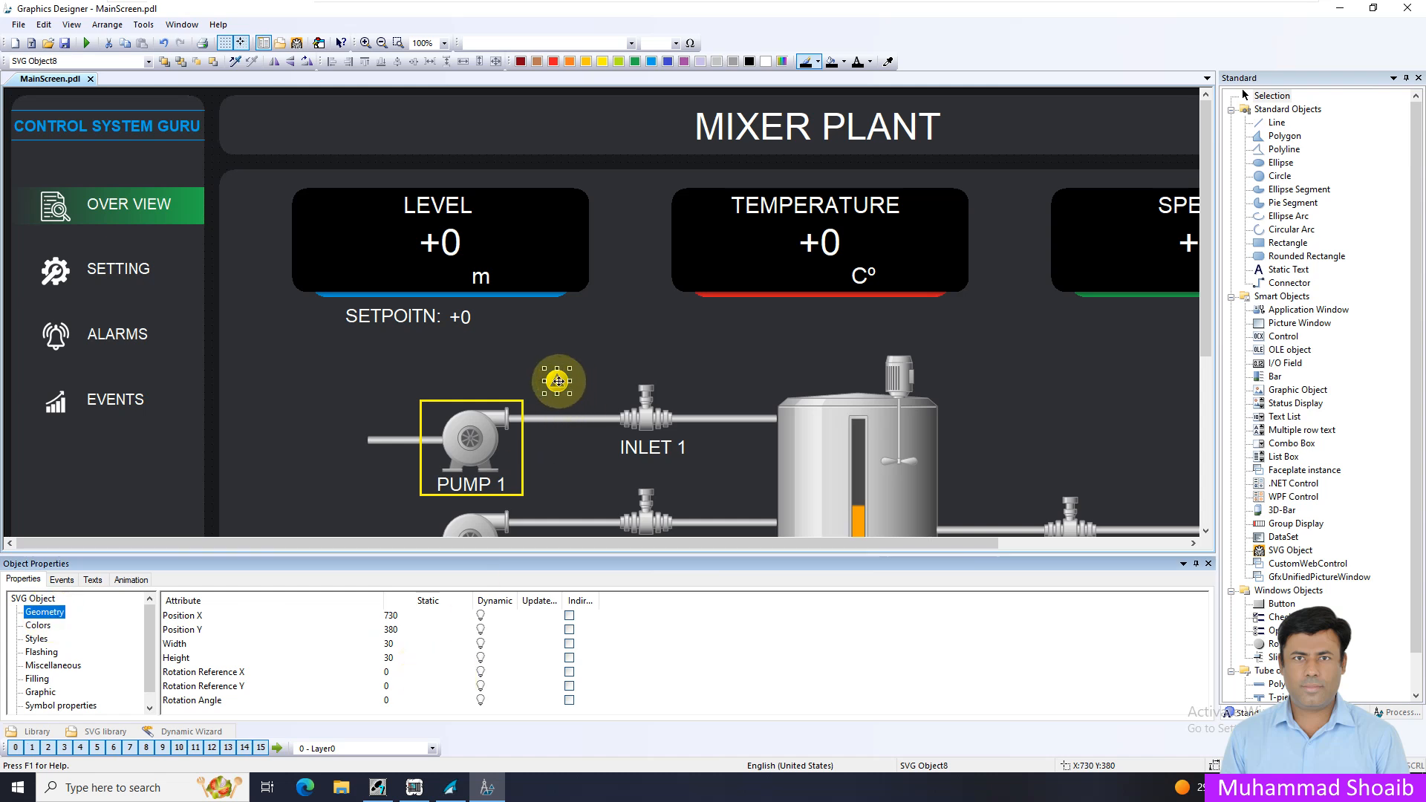
{"action": "left_click_drag", "start_coordinate": [561, 382], "coordinate": [545, 395]}
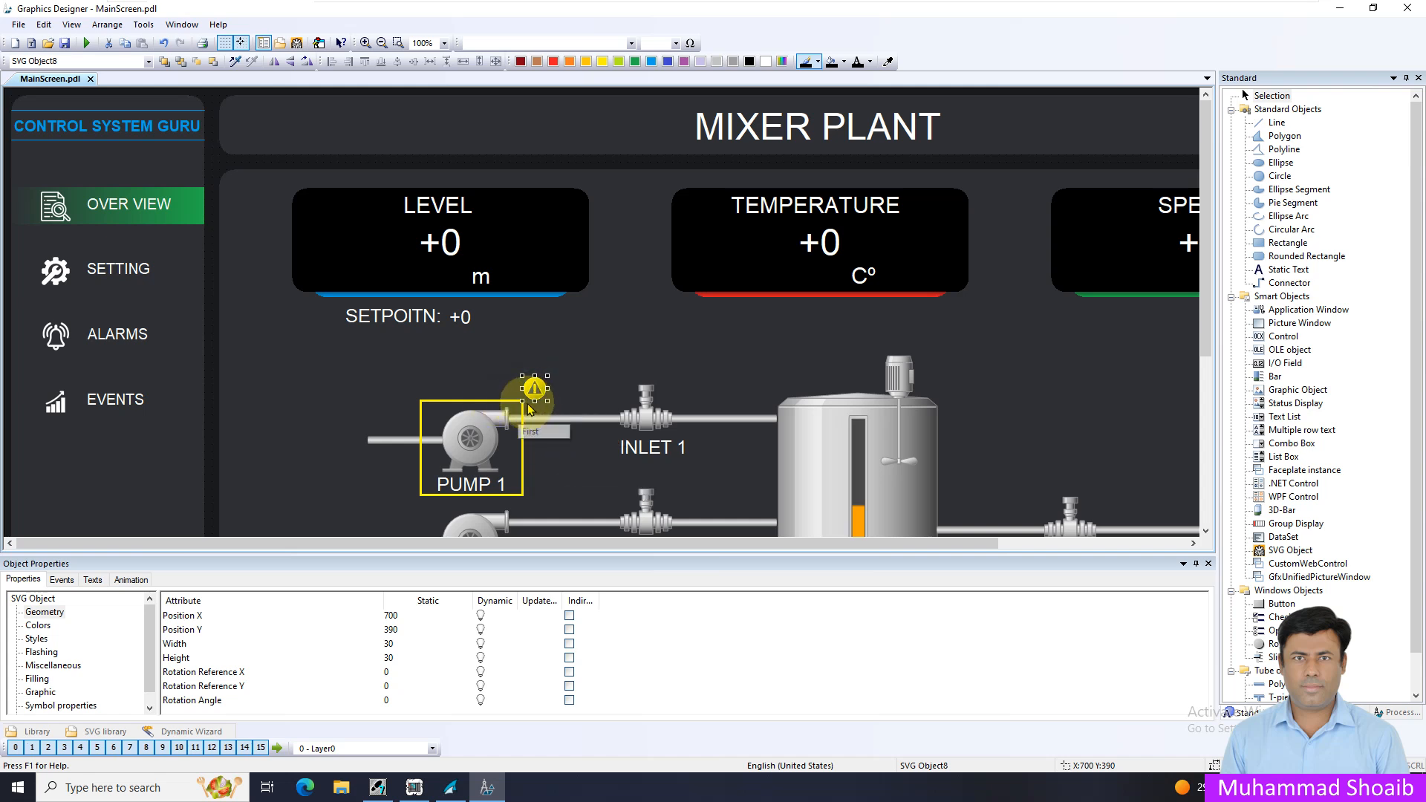
Group the yellow rectangle around PUMP 1 with the attention symbol
{"action": "left_click", "coordinate": [493, 401], "text": "shift"}
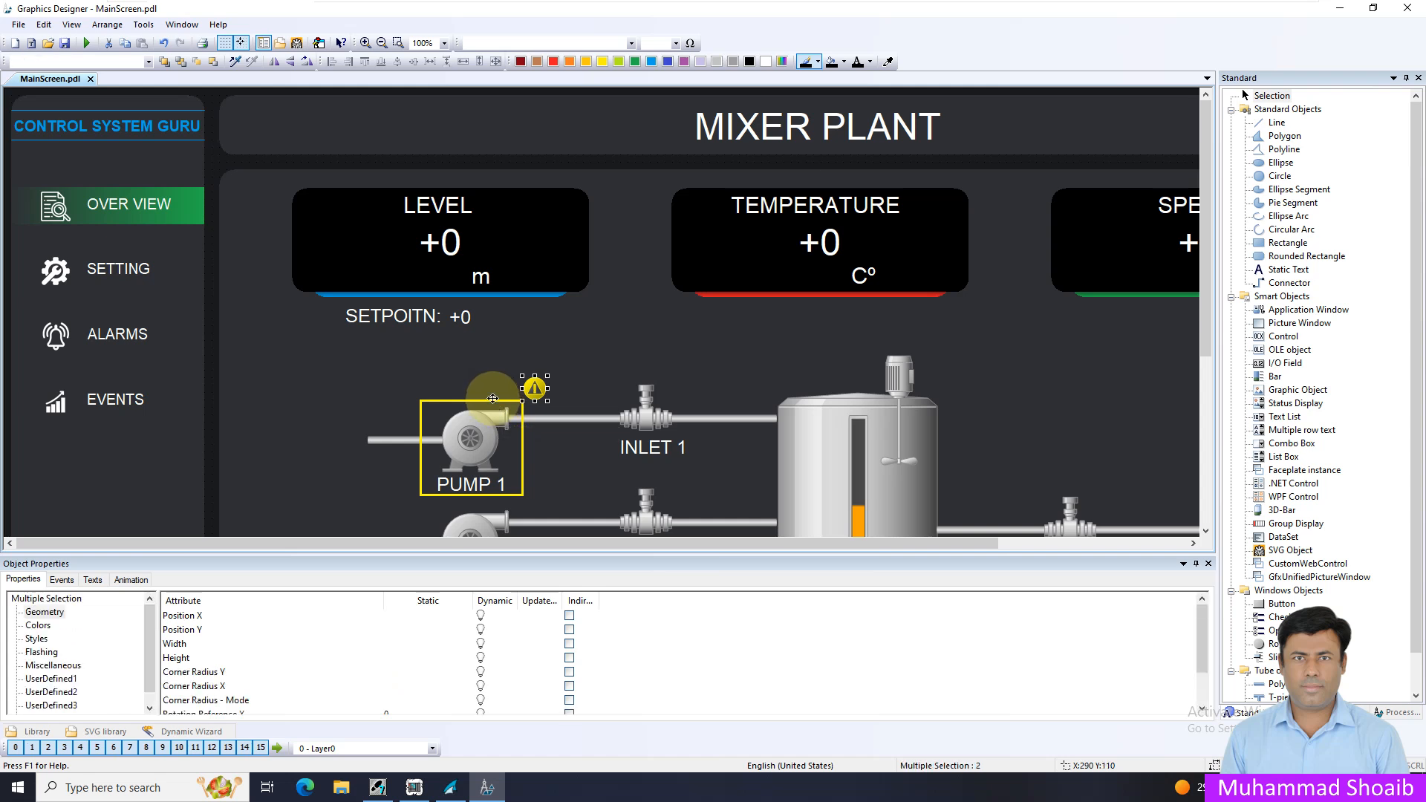
{"action": "left_click", "coordinate": [493, 402], "text": "shift"}
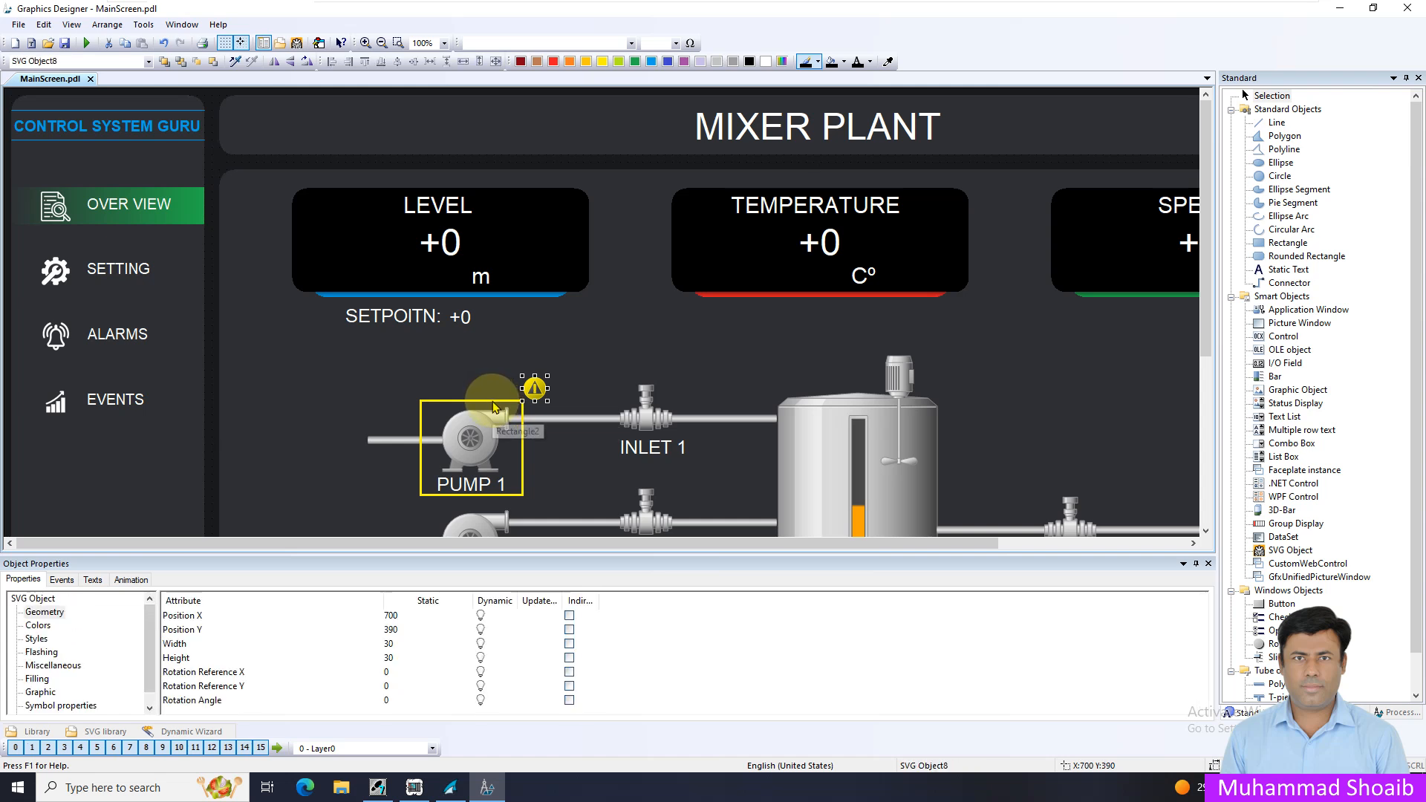
{"action": "left_click", "coordinate": [493, 402], "text": "shift"}
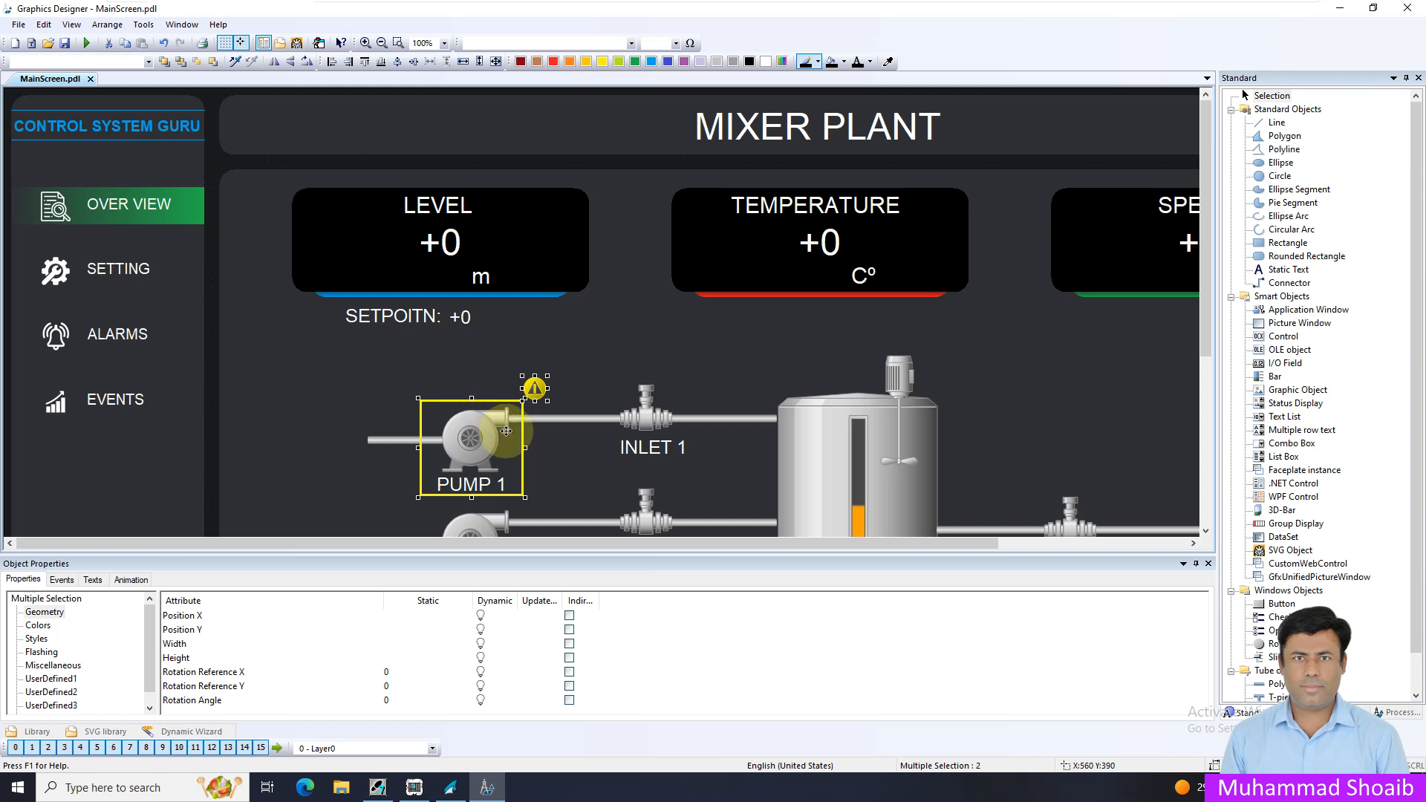
{"action": "right_click", "coordinate": [538, 388]}
{"action": "mouse_move", "coordinate": [678, 497]}
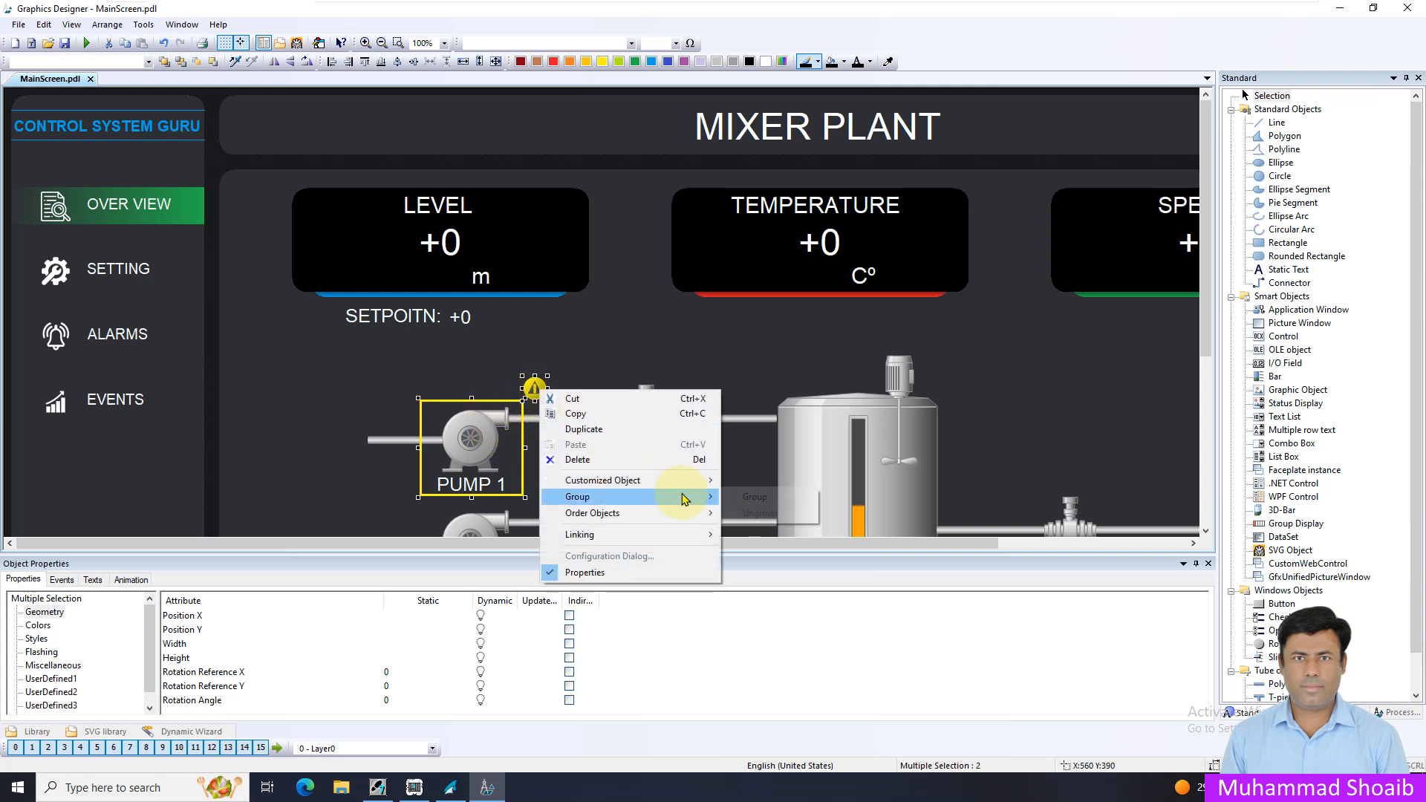
{"action": "left_click", "coordinate": [750, 503]}
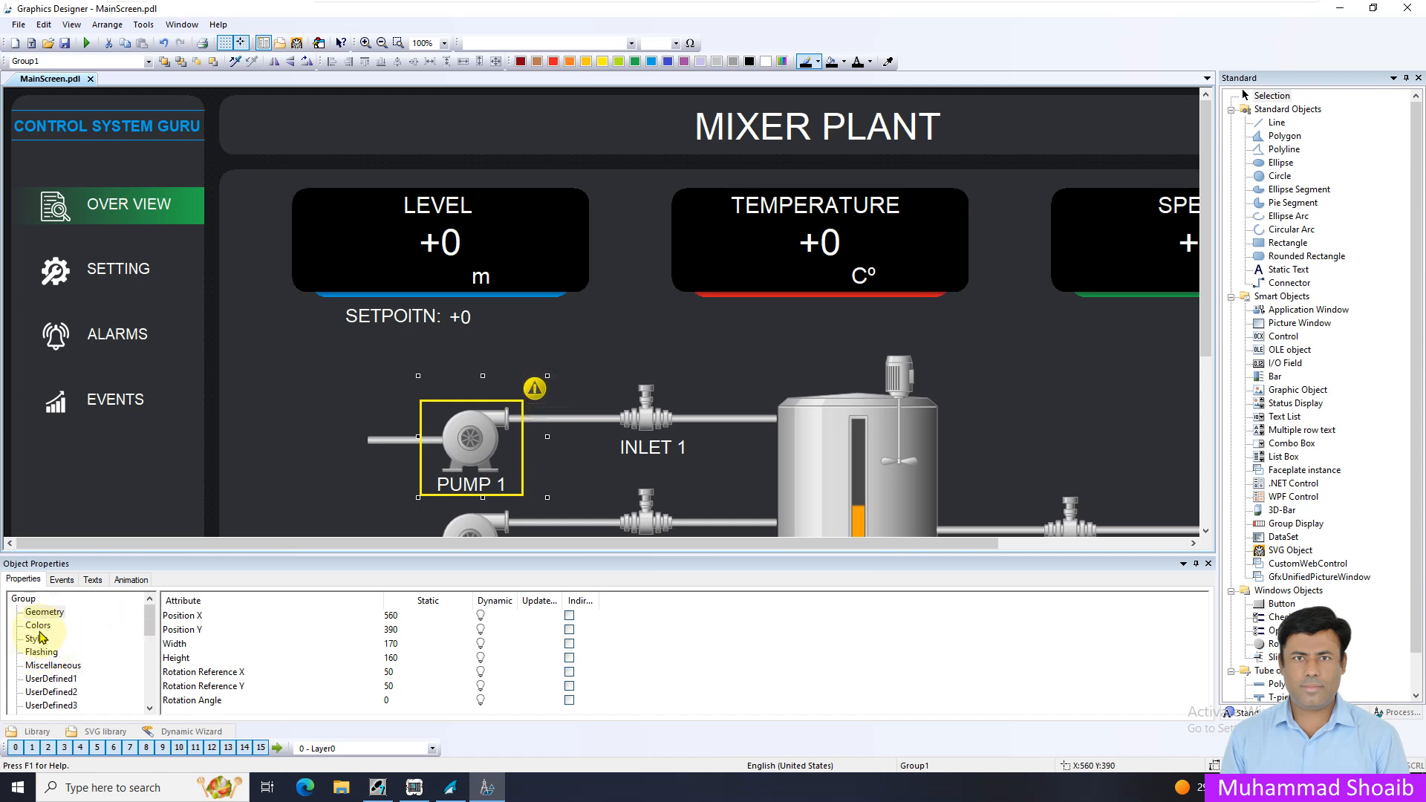
Set the PUMP 1 attention group's static Display to No and use the Pump1_CMNAlarm tag as its dynamic dialog expression
{"action": "left_click", "coordinate": [53, 666]}
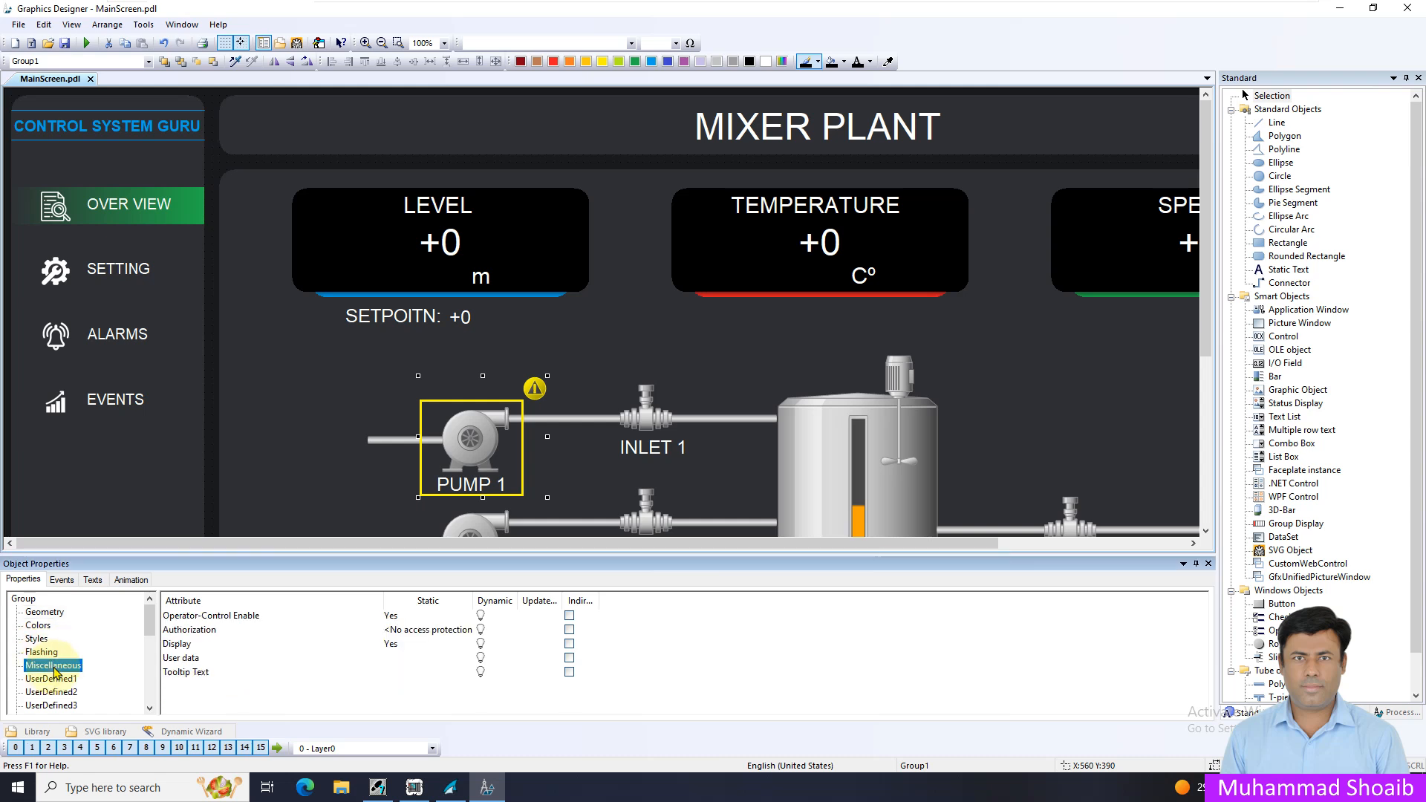
{"action": "left_click", "coordinate": [395, 647]}
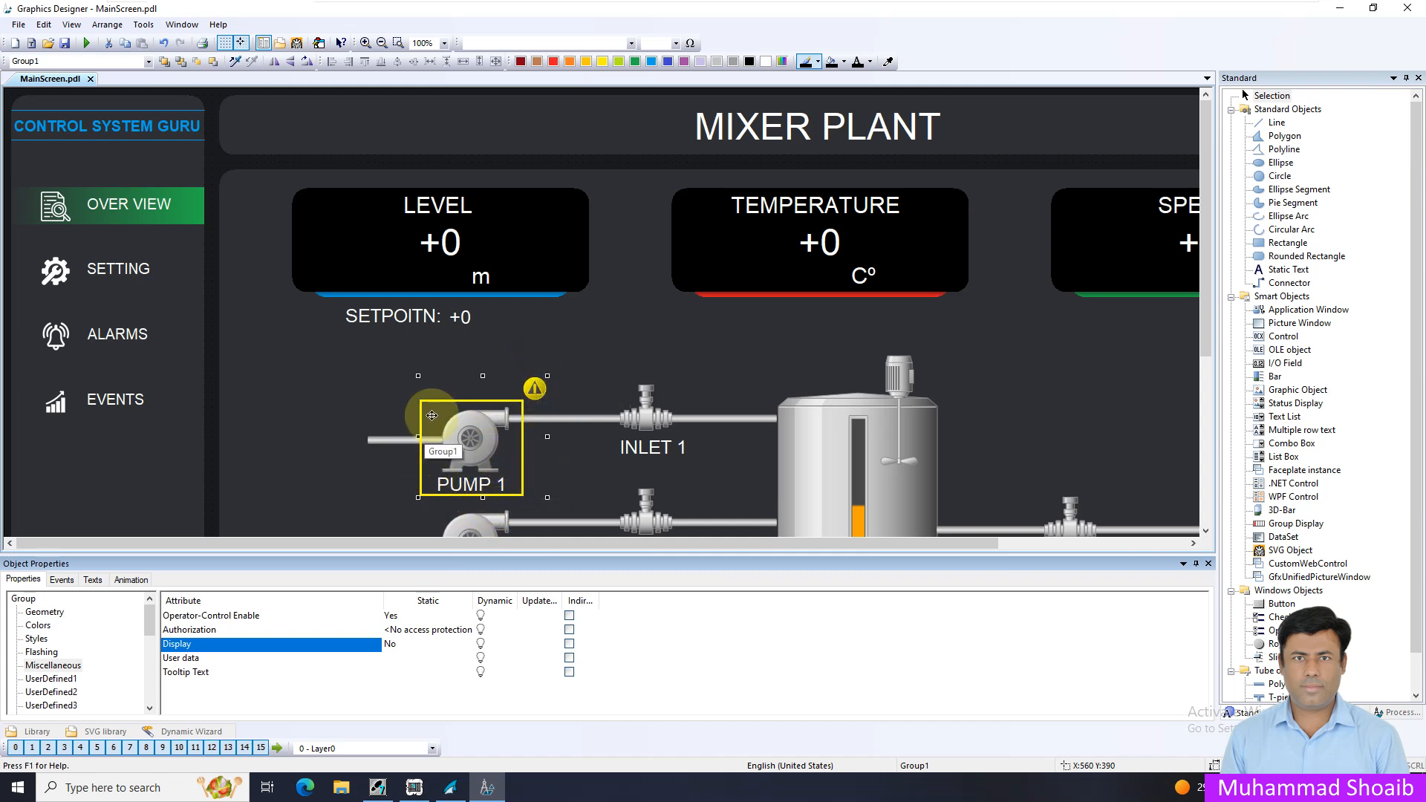
{"action": "right_click", "coordinate": [490, 645]}
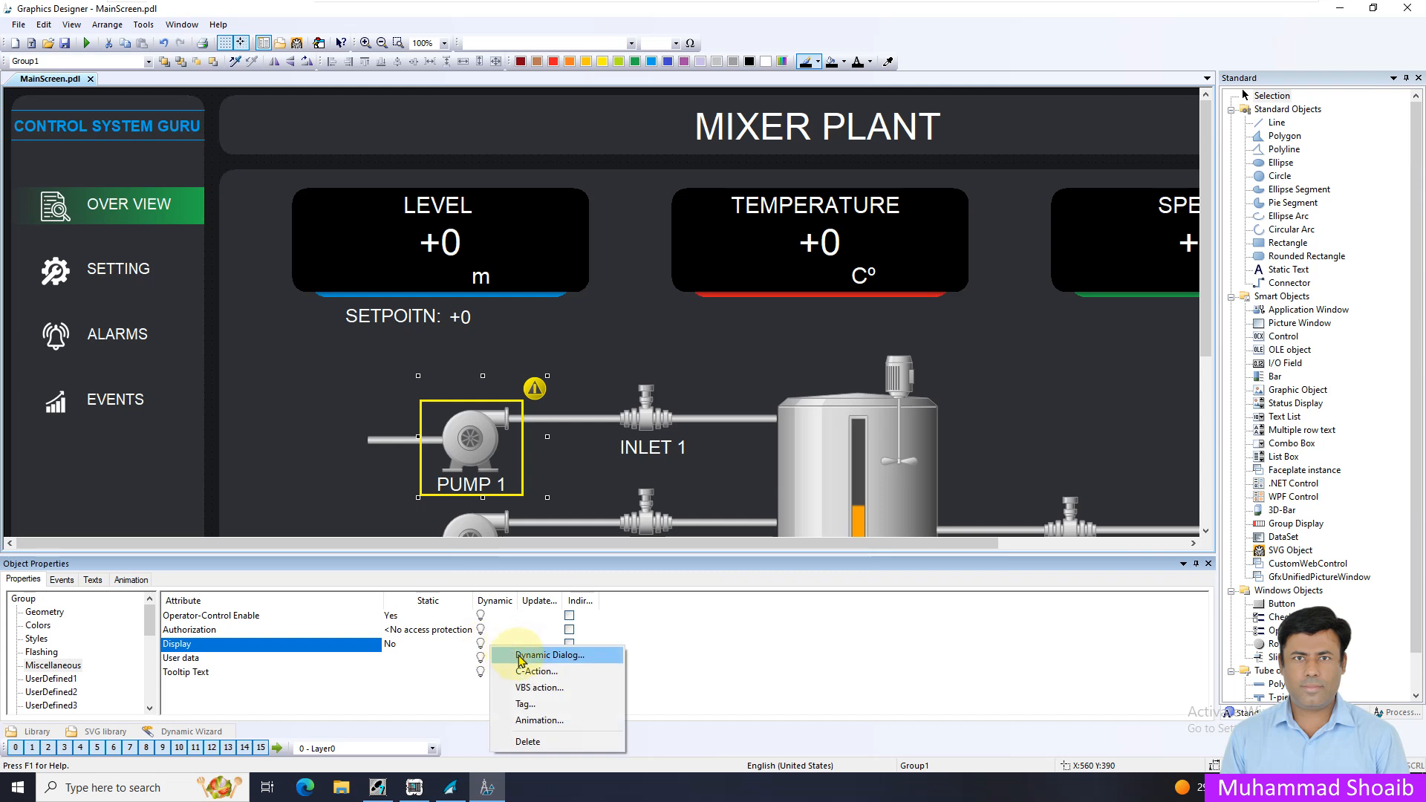
{"action": "left_click", "coordinate": [519, 658]}
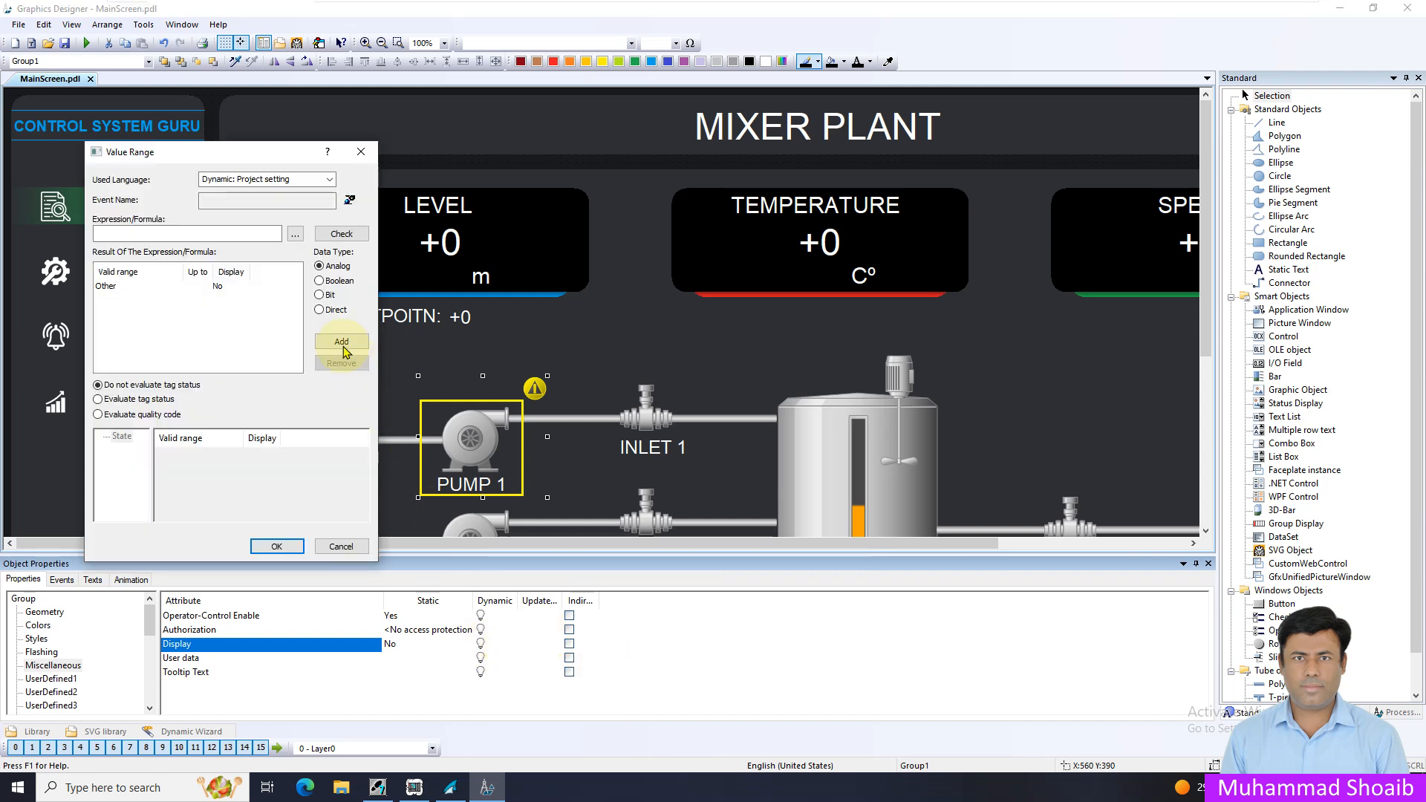
{"action": "left_click", "coordinate": [295, 234]}
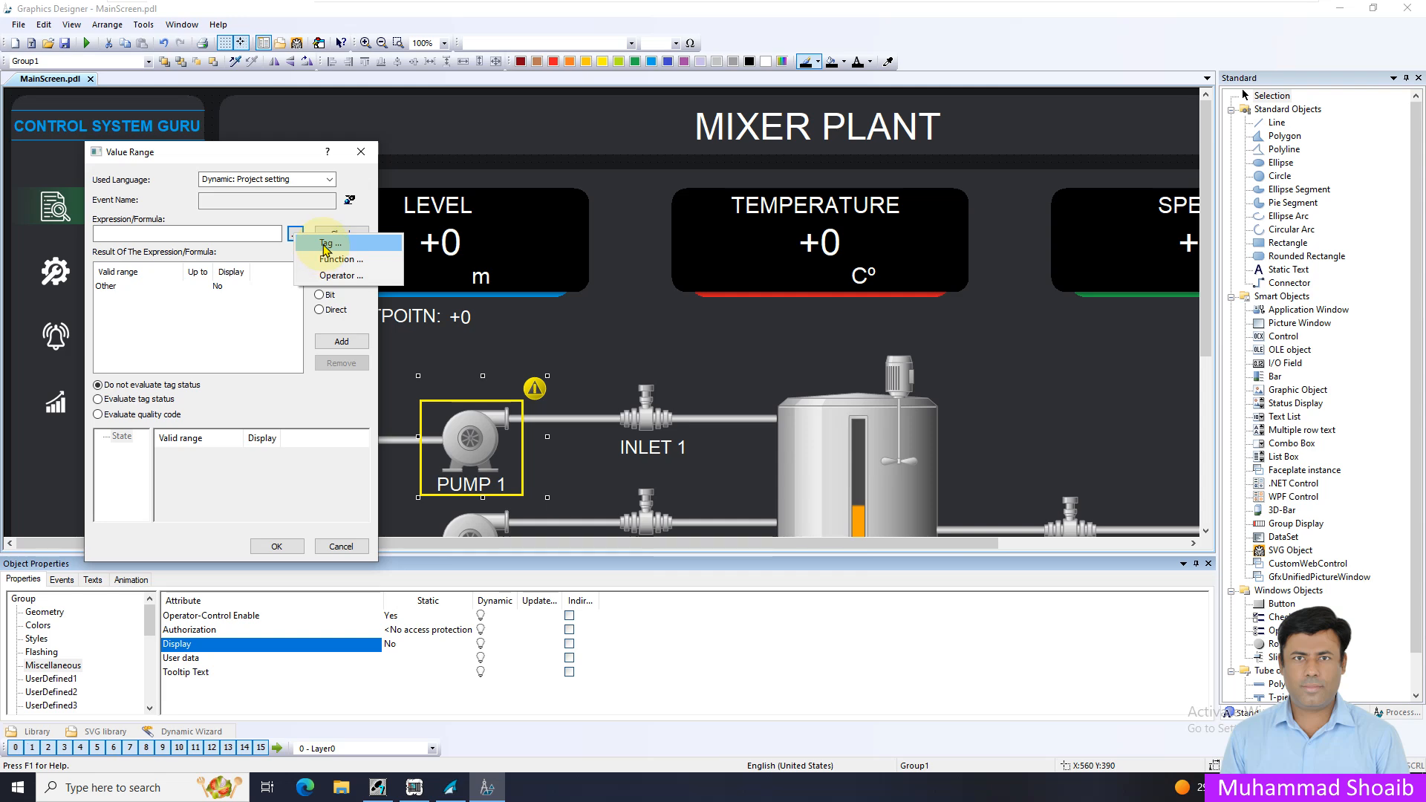
{"action": "left_click", "coordinate": [326, 244]}
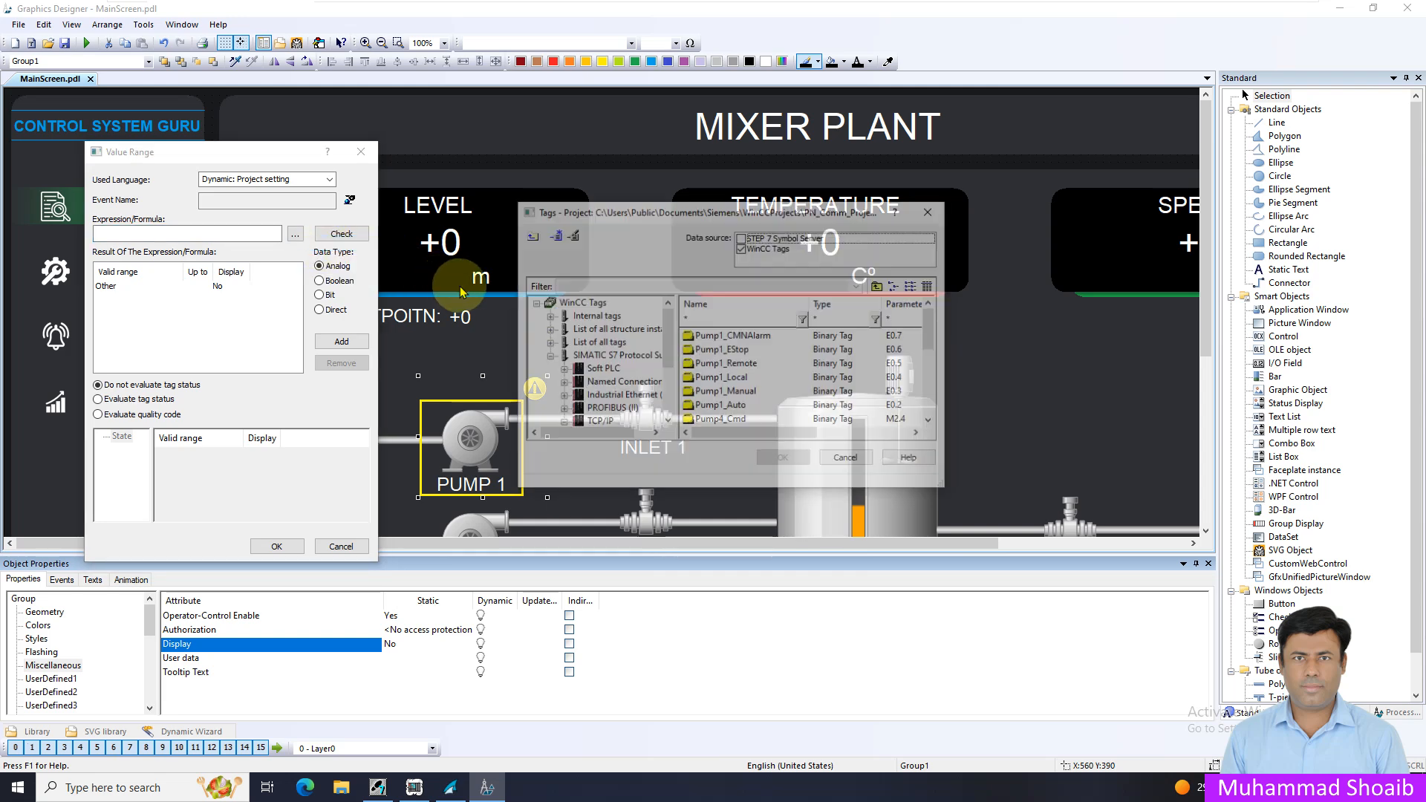
{"action": "left_click", "coordinate": [715, 336]}
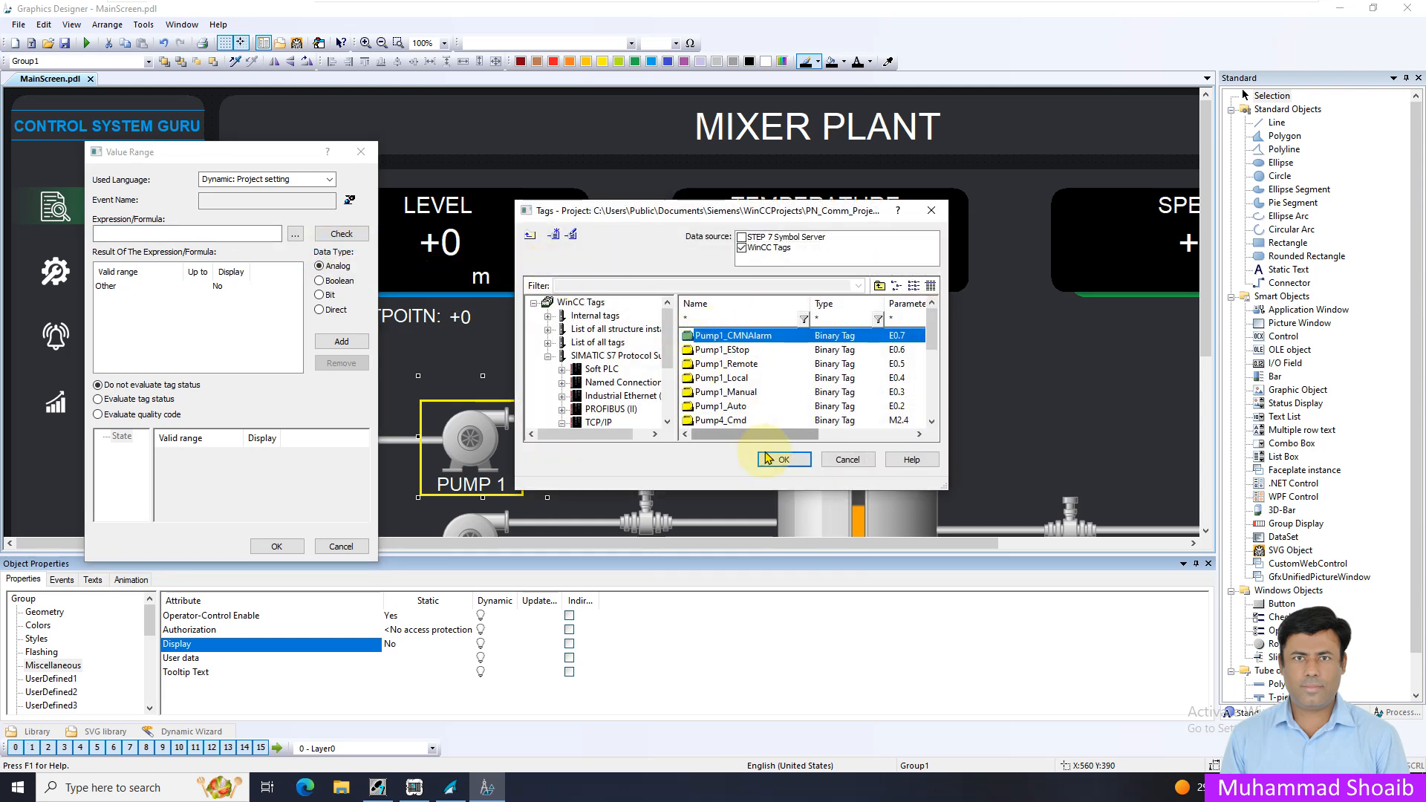
{"action": "left_click", "coordinate": [767, 458]}
Make the Display dynamic Boolean, with Display set to Yes for TRUE, and apply the value range
{"action": "left_click", "coordinate": [333, 283]}
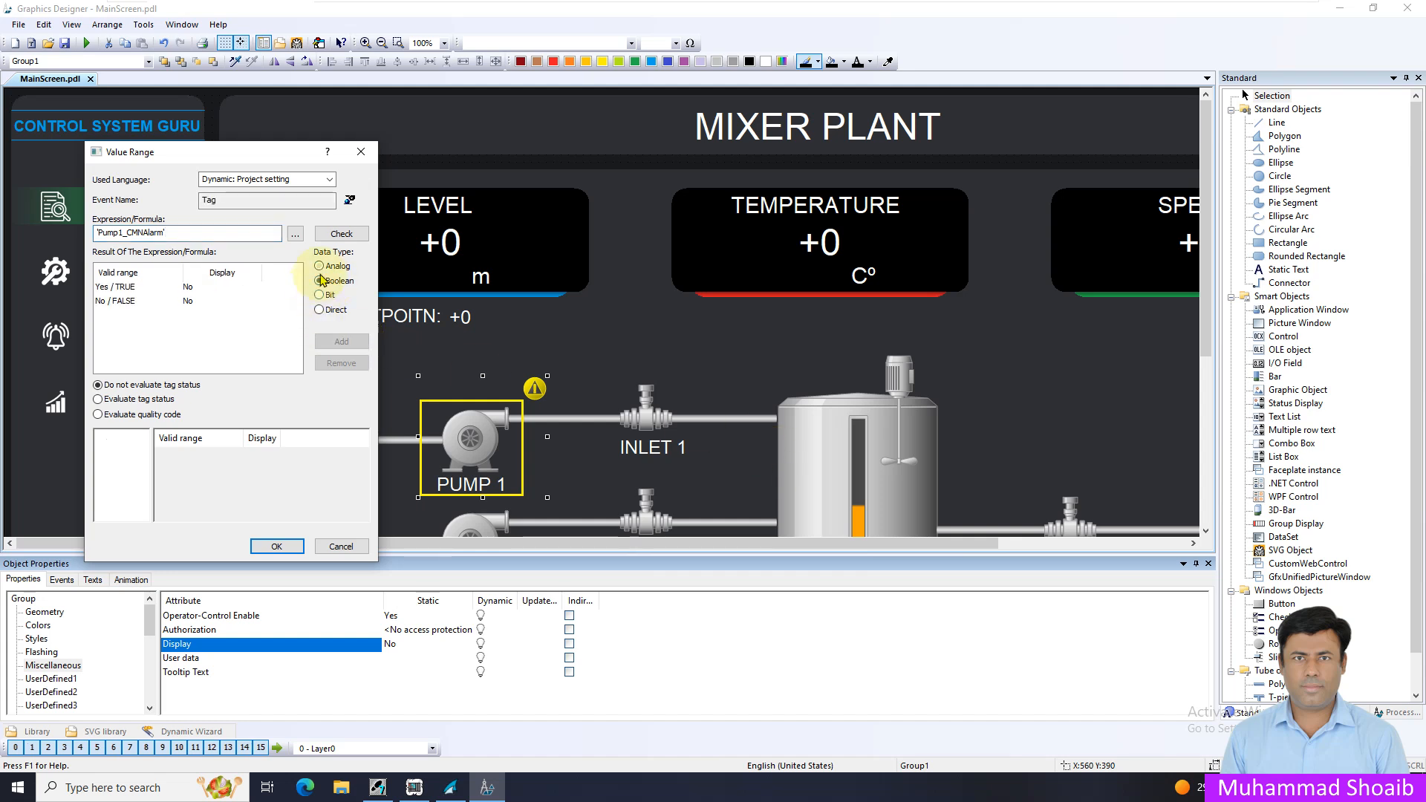
{"action": "left_click", "coordinate": [199, 290]}
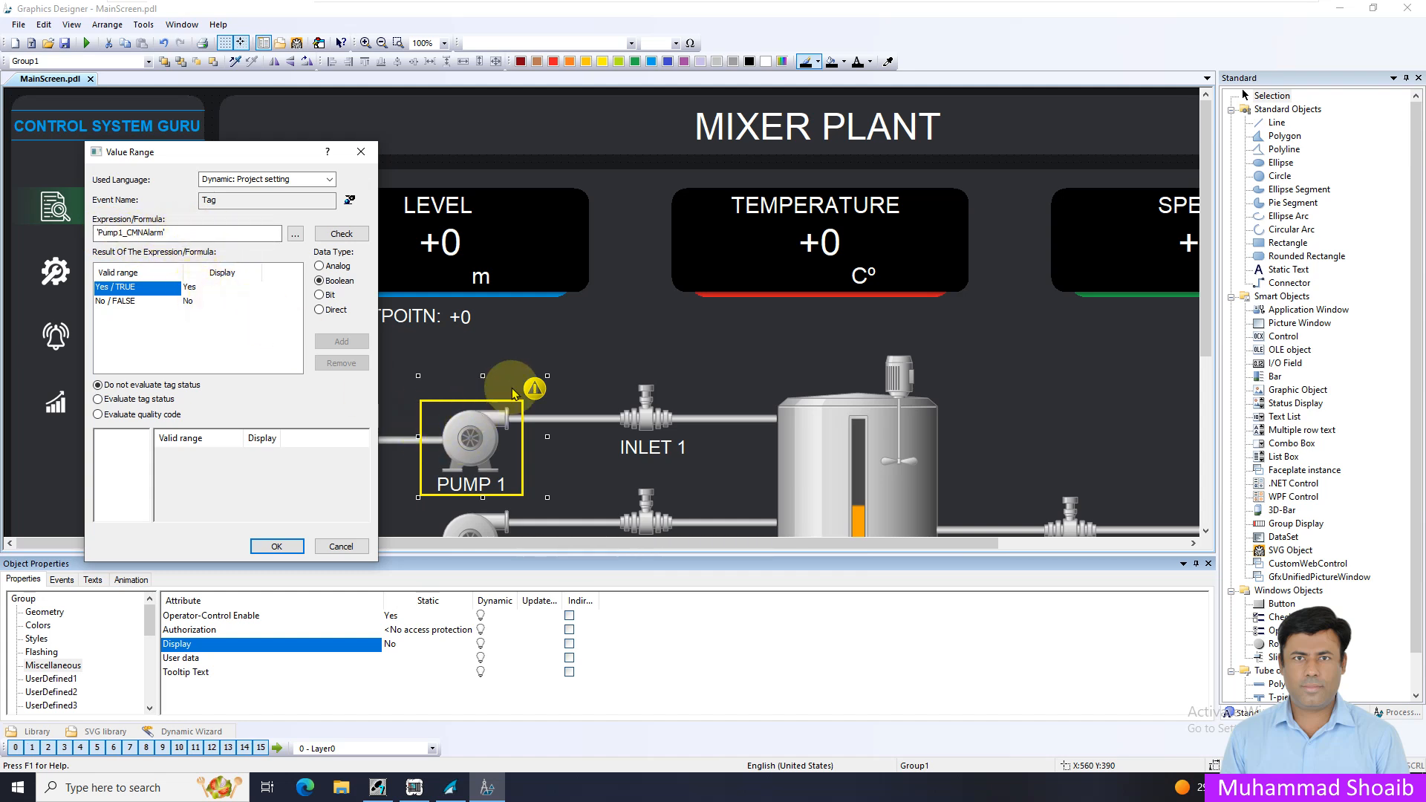
{"action": "left_click", "coordinate": [276, 546]}
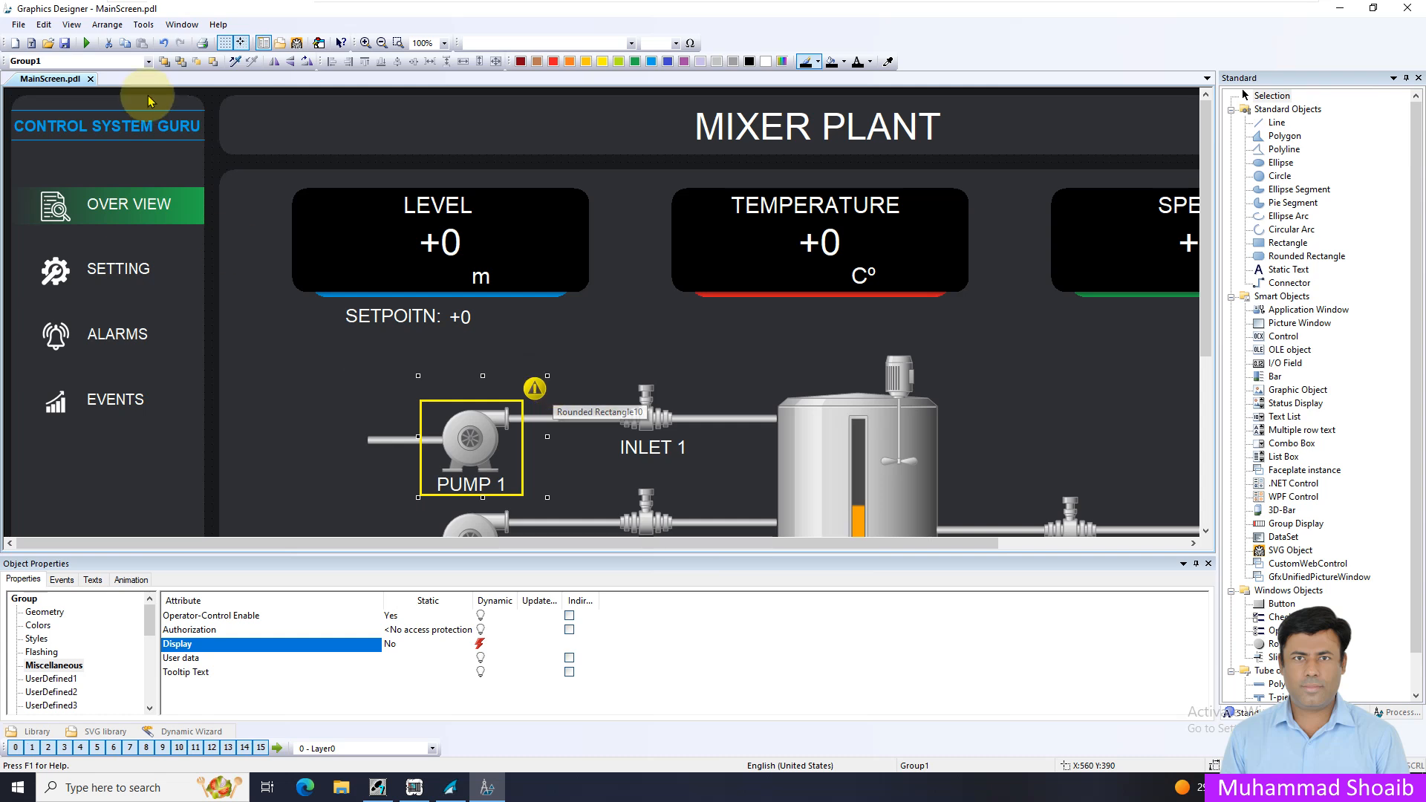
Save the screen, run it in WinCC Runtime, and toggle bit 7 of IB 0 in S7-PLCSIM to test the PUMP 1 alarm
{"action": "left_click", "coordinate": [65, 45]}
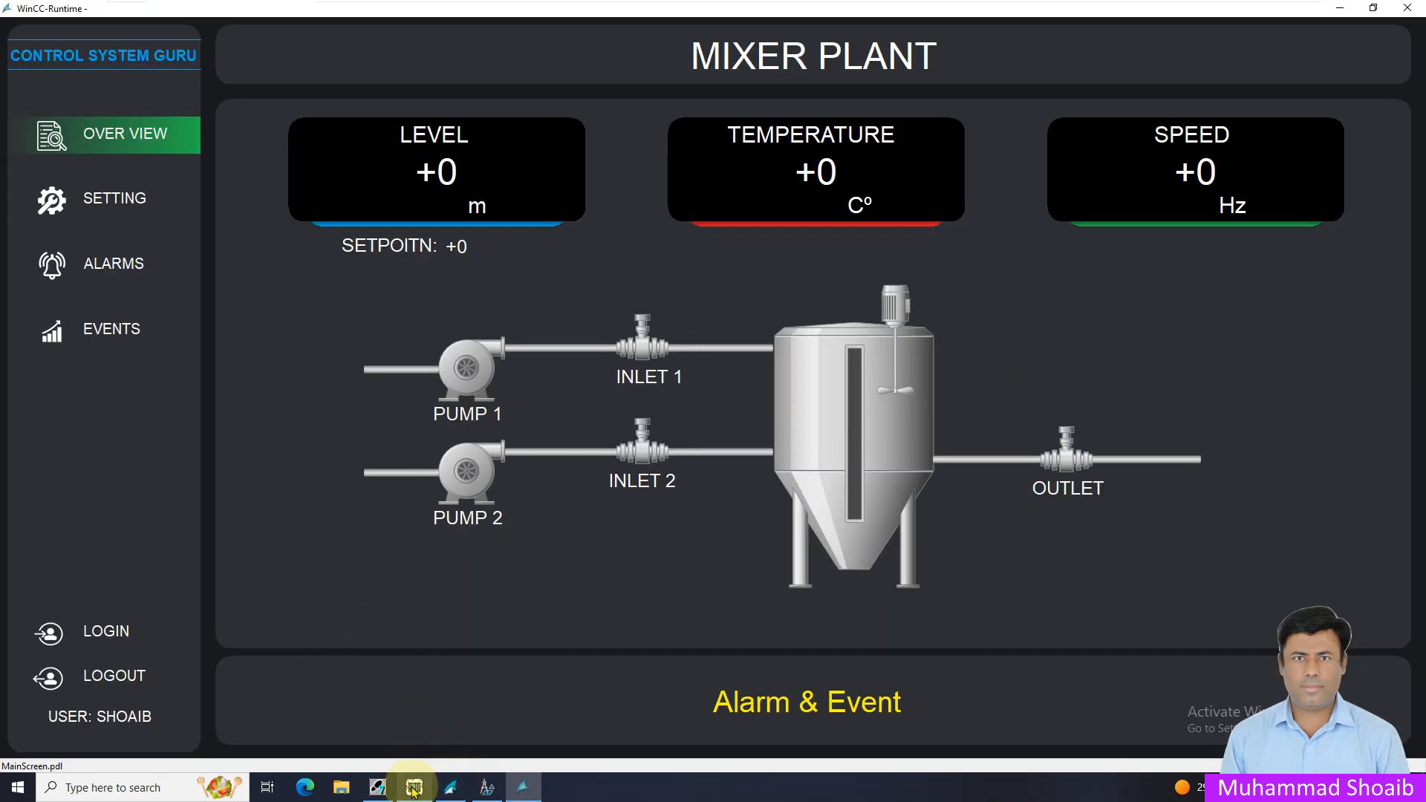
{"action": "left_click", "coordinate": [452, 785]}
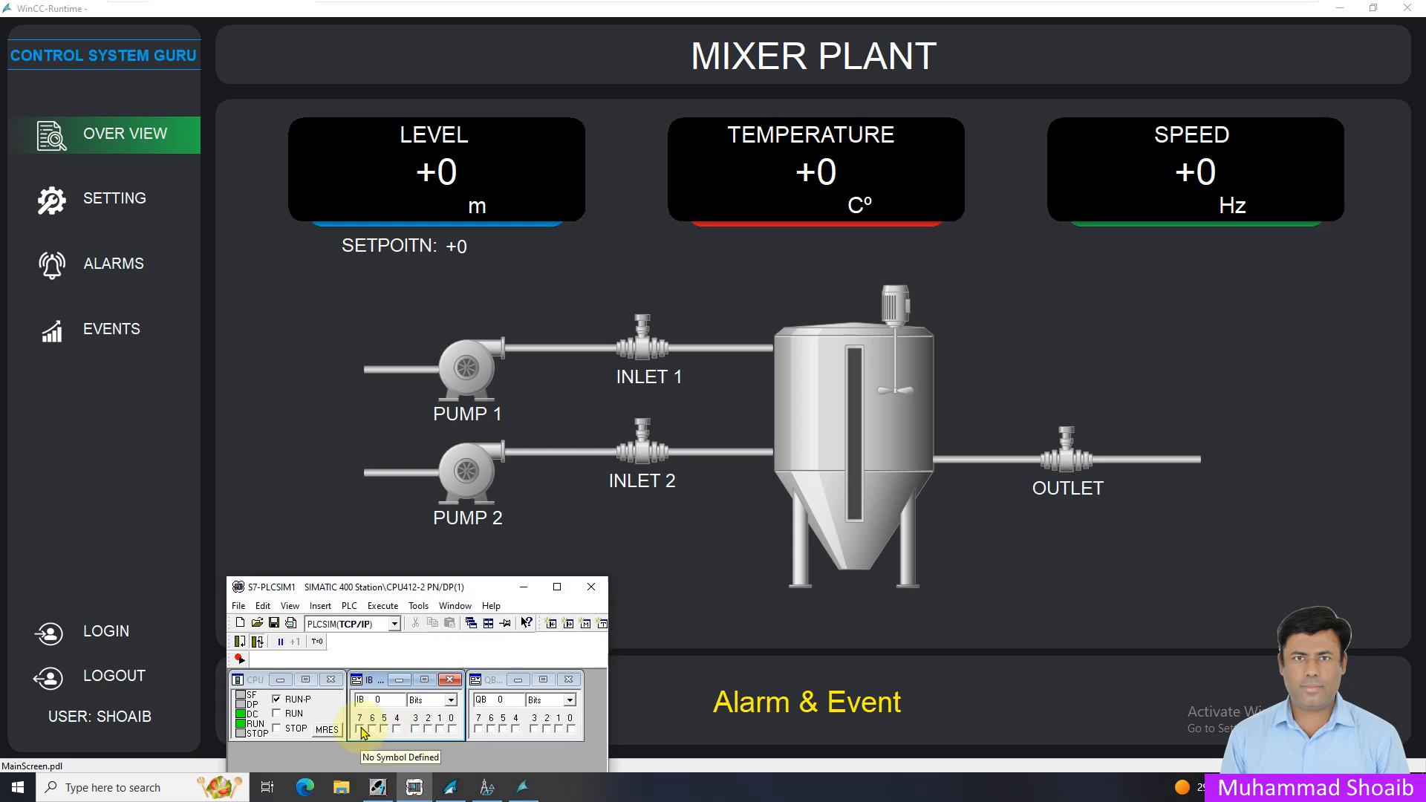
{"action": "left_click", "coordinate": [360, 729]}
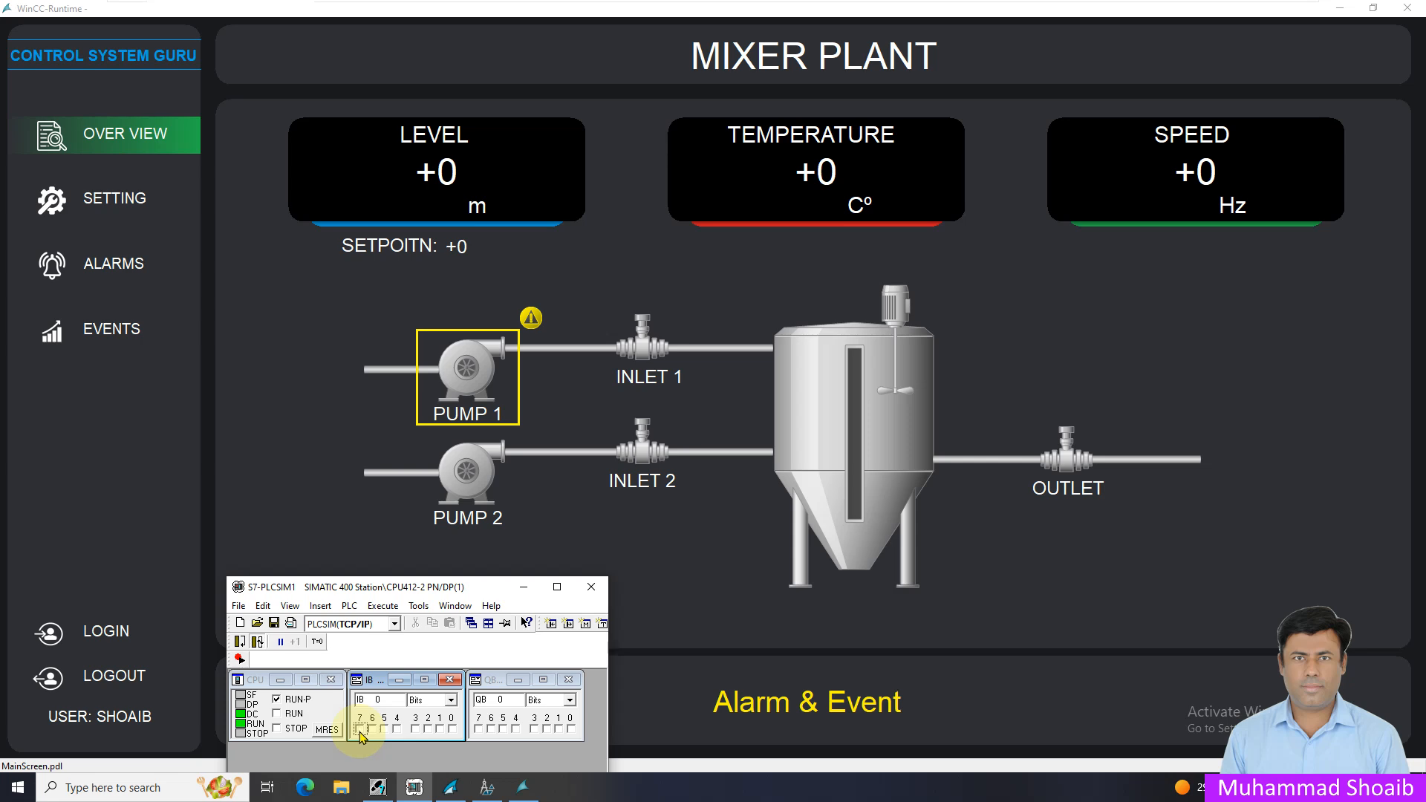
Return to Graphics Designer and set Flashing Line Active to Yes for the PUMP 1 attention group
{"action": "left_click", "coordinate": [485, 788]}
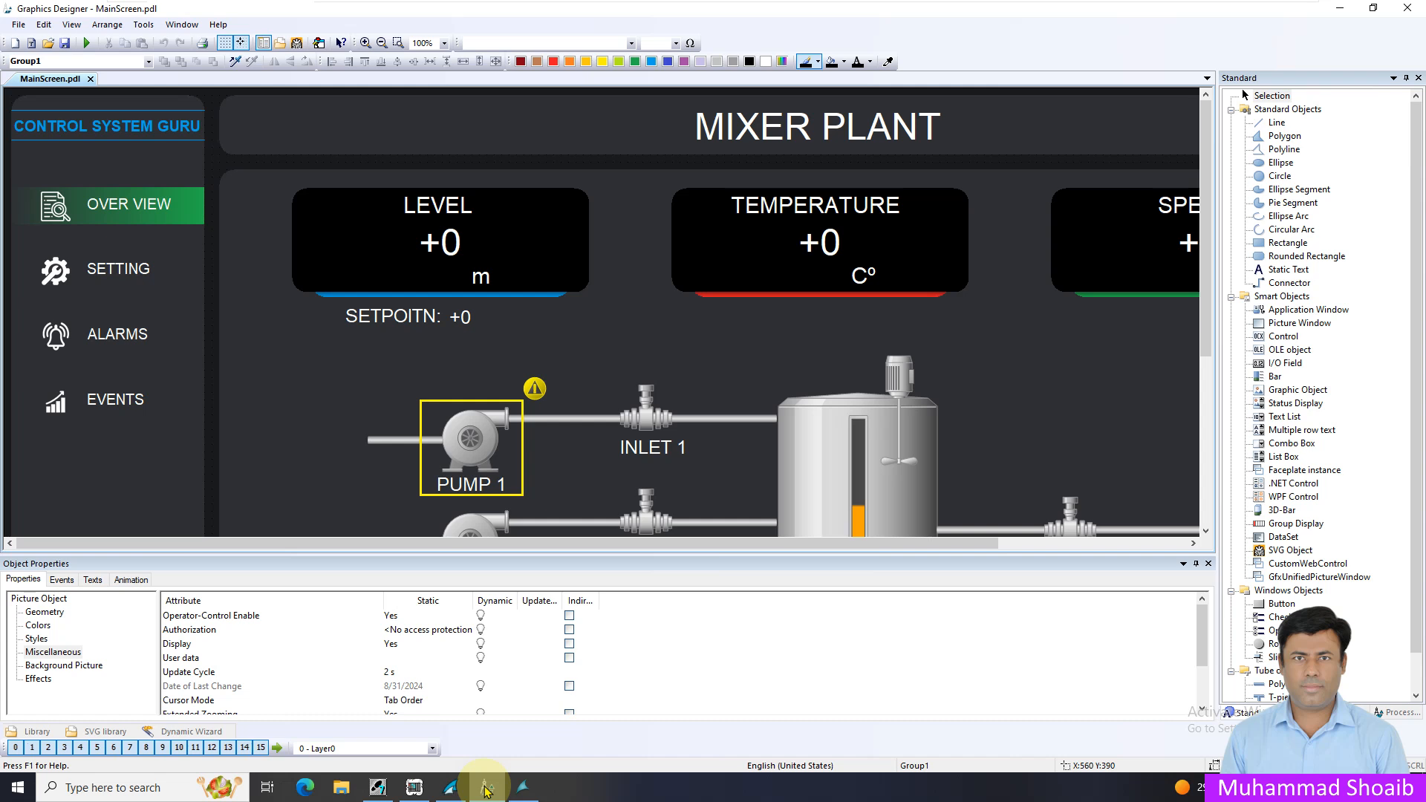
{"action": "left_click", "coordinate": [499, 401]}
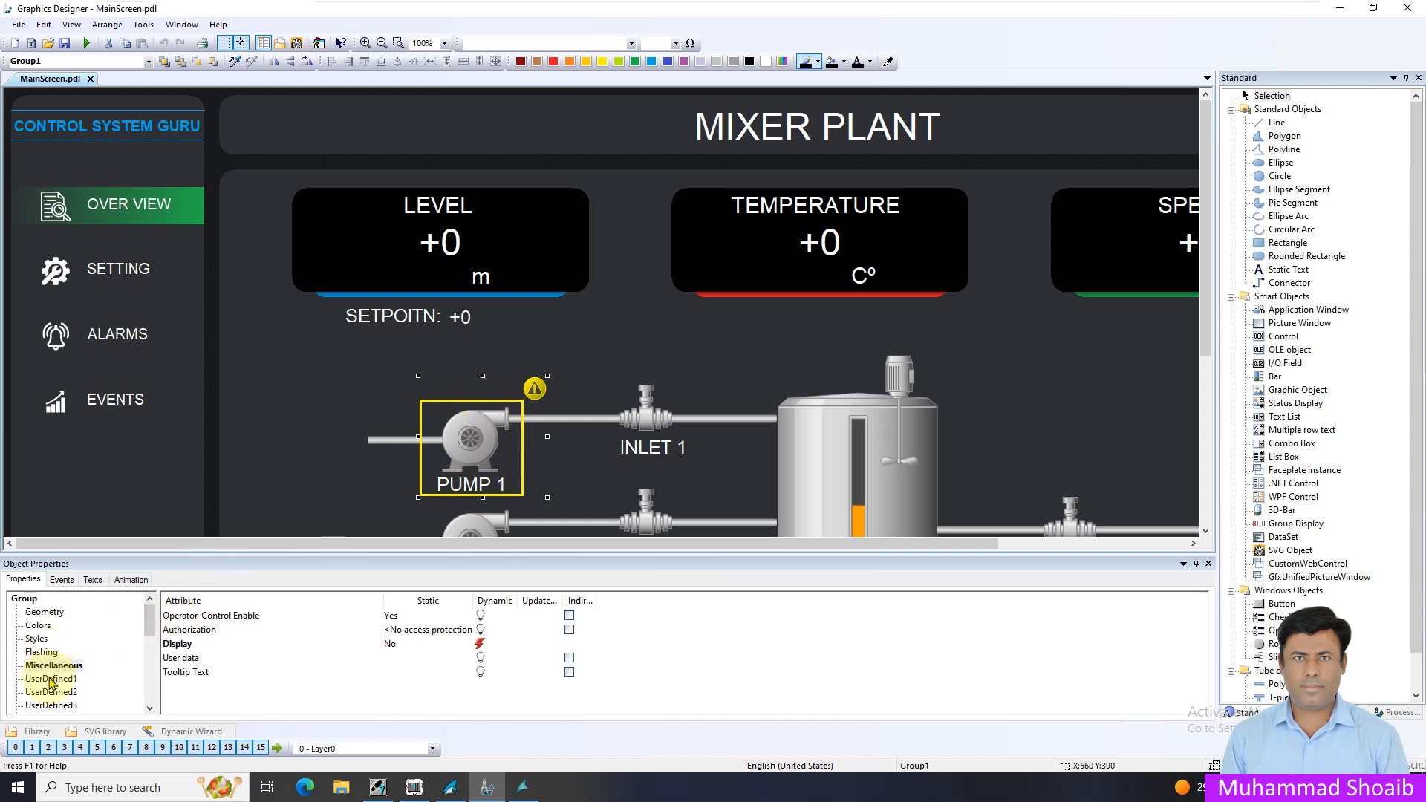
{"action": "left_click", "coordinate": [43, 653]}
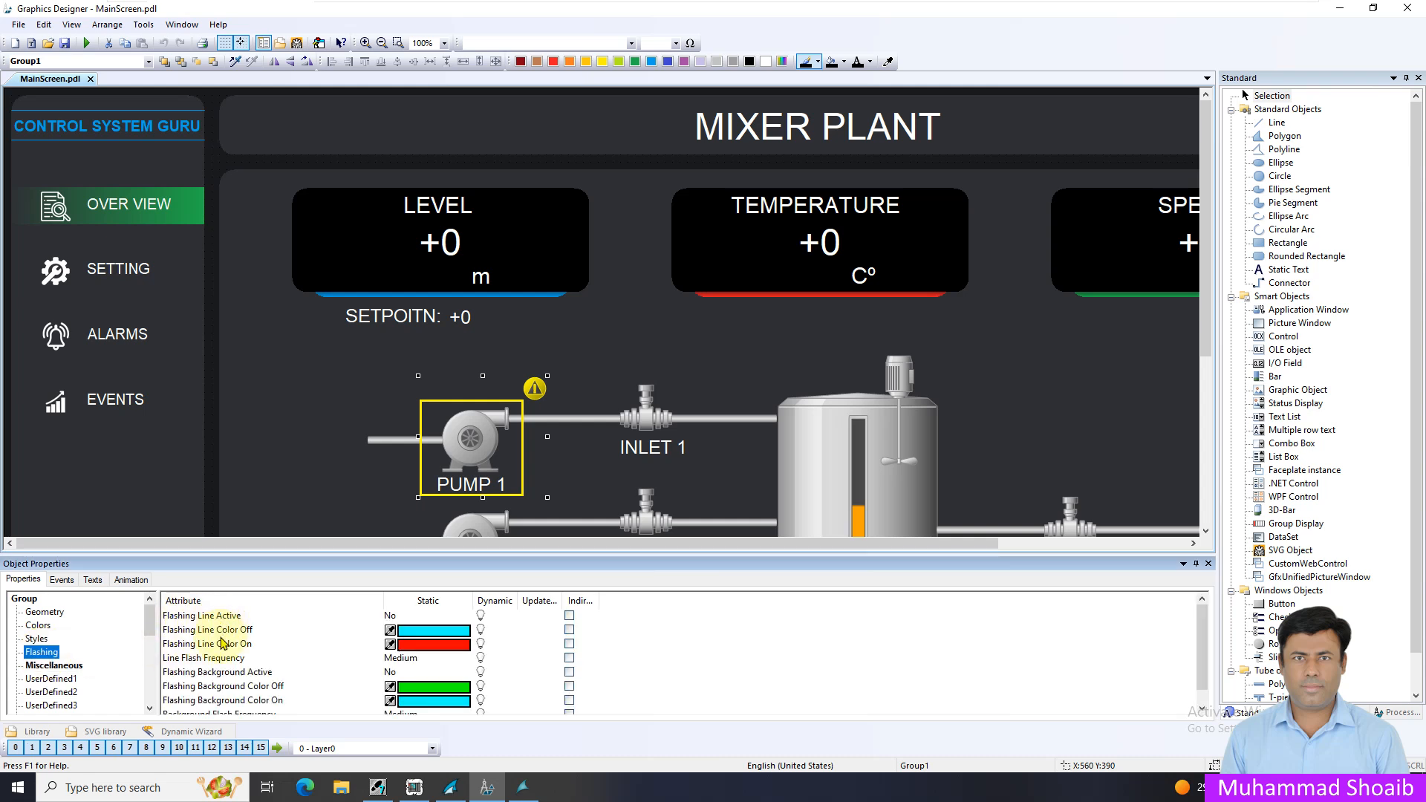
{"action": "left_click", "coordinate": [401, 617]}
{"action": "double_click", "coordinate": [400, 618]}
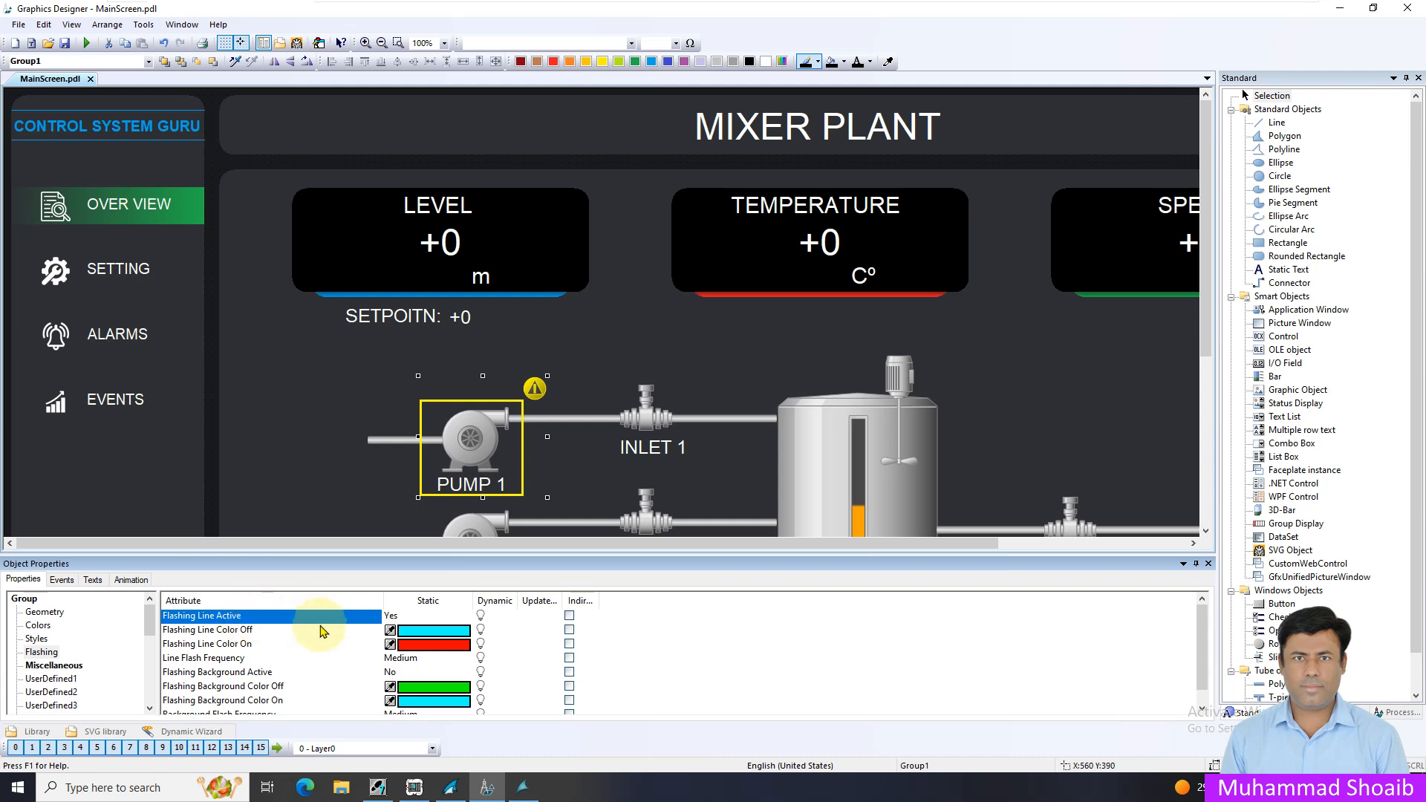
Set the group's Flashing Line Color On to yellow (FFFA00)
{"action": "left_click", "coordinate": [221, 650]}
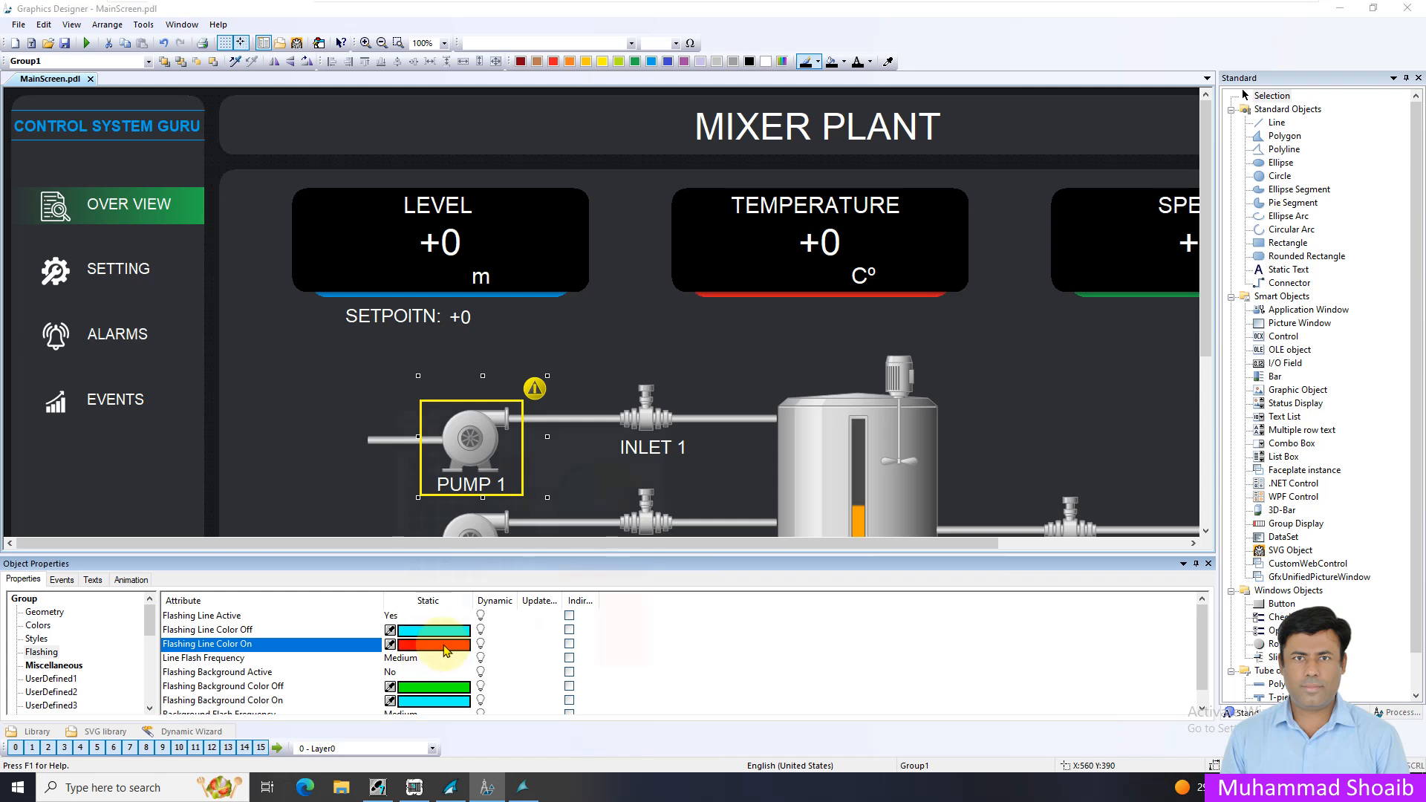
{"action": "double_click", "coordinate": [446, 651]}
{"action": "left_click", "coordinate": [523, 491]}
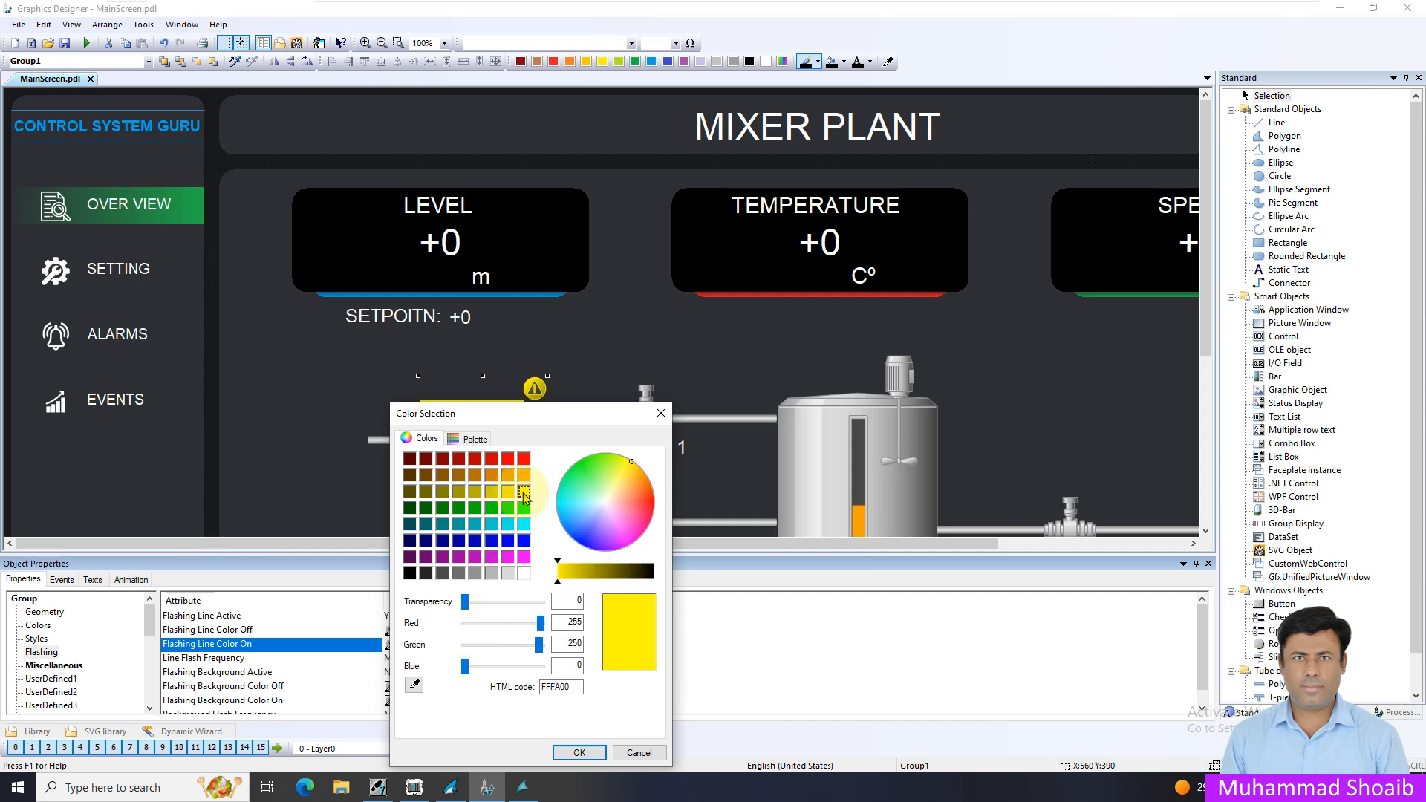
{"action": "left_click", "coordinate": [578, 752]}
Set the transparency of the group's Flashing Line Color Off to 100
{"action": "double_click", "coordinate": [463, 629]}
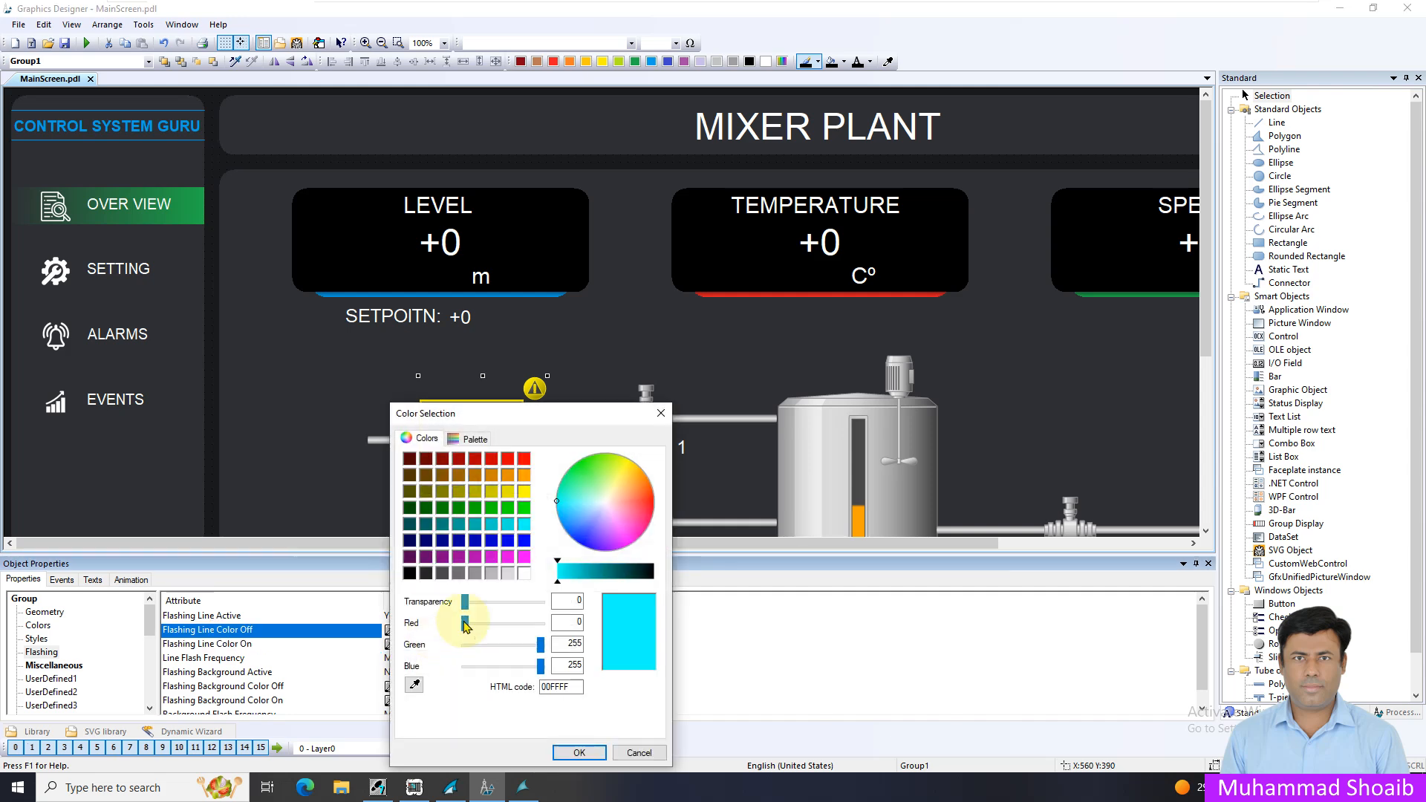
{"action": "left_click_drag", "start_coordinate": [465, 601], "coordinate": [541, 601]}
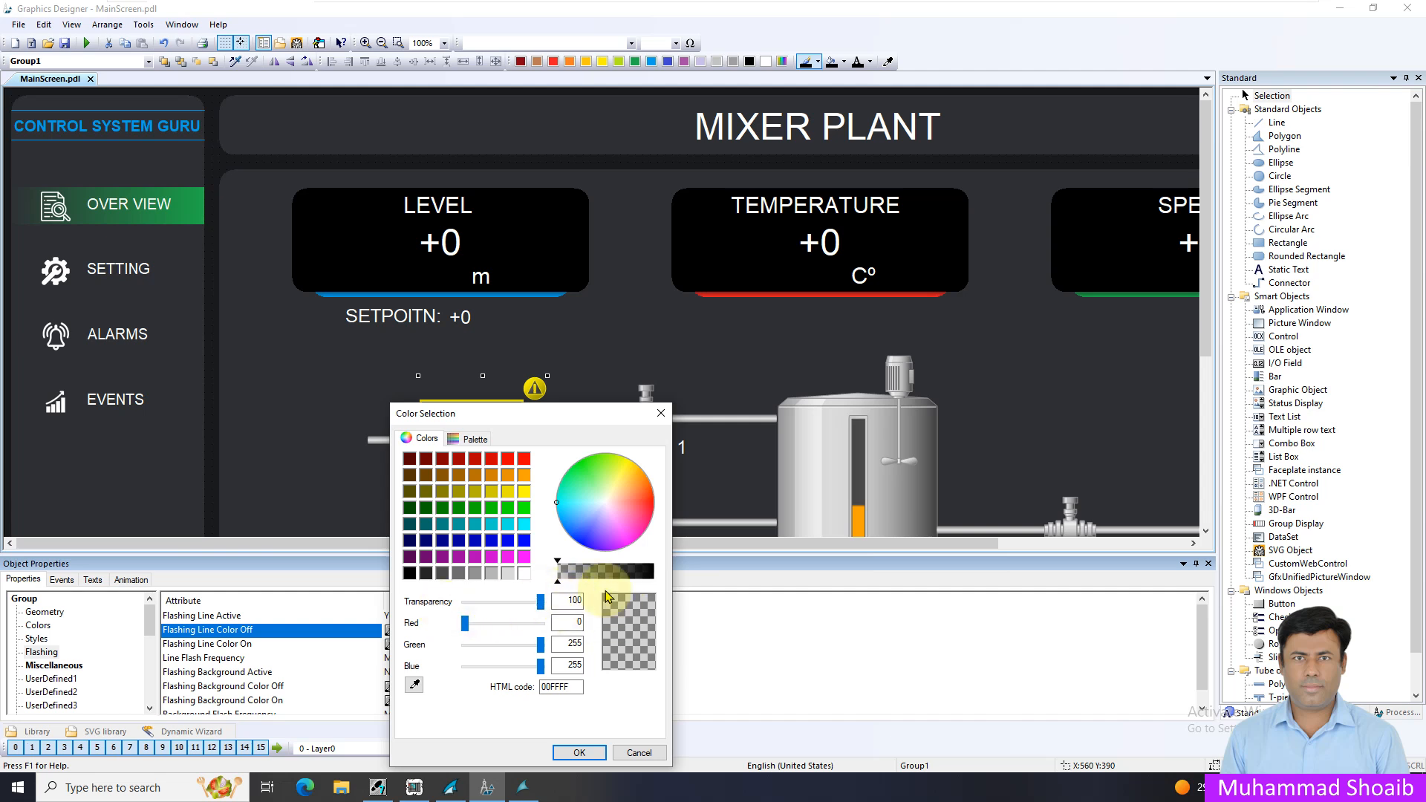
{"action": "left_click", "coordinate": [578, 752]}
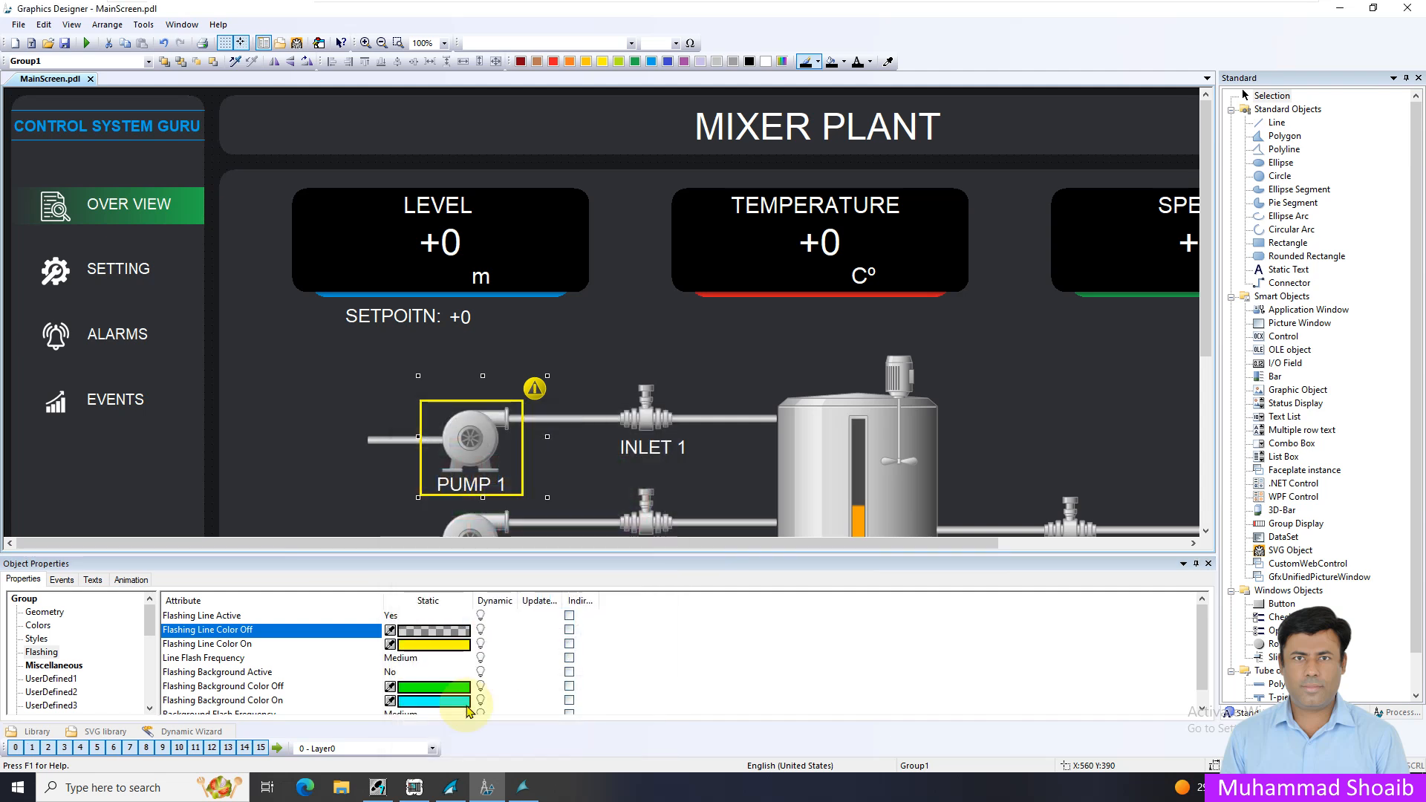
Save the flashing settings, run the screen in WinCC Runtime, and turn on bit 7 of IB 0 in S7-PLCSIM
{"action": "left_click", "coordinate": [65, 43]}
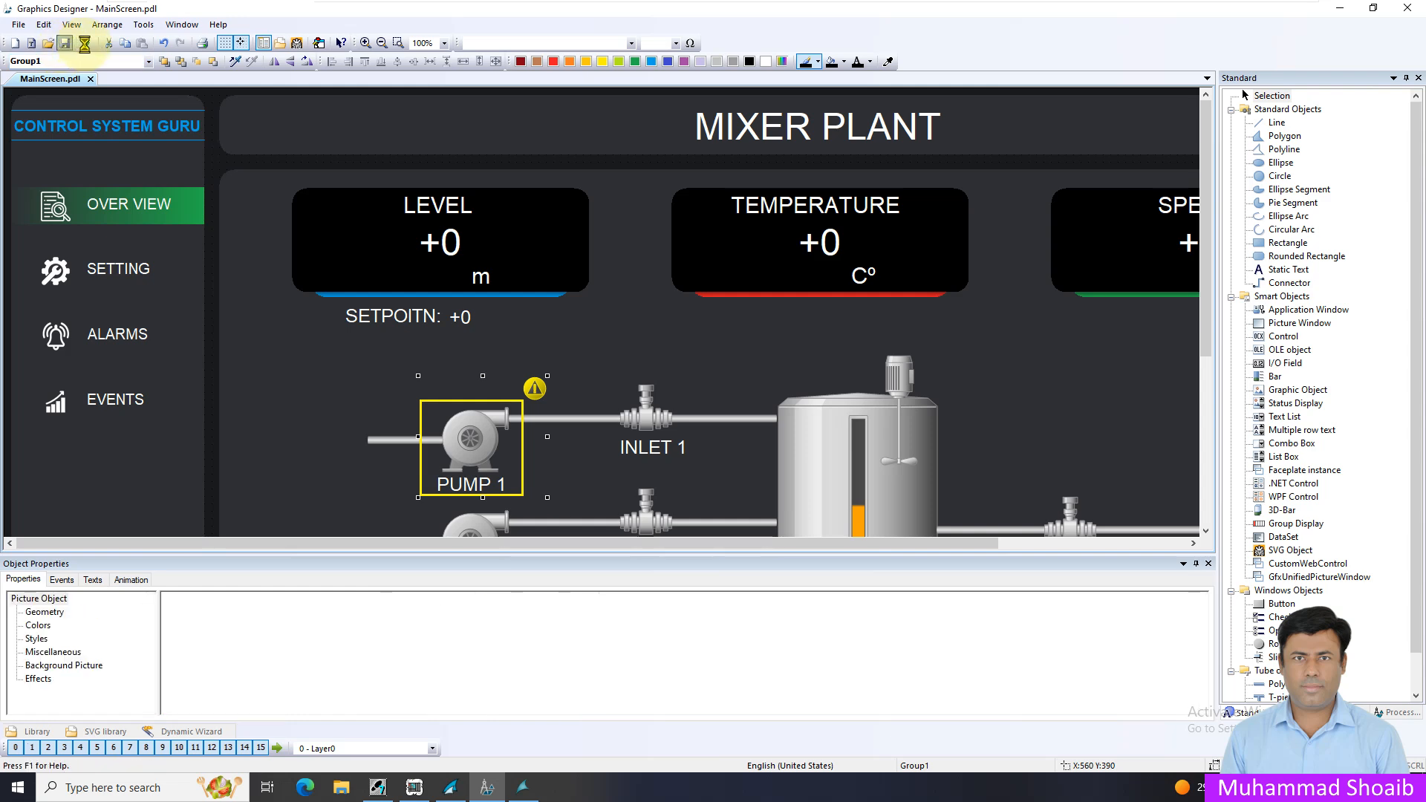
{"action": "left_click", "coordinate": [84, 43]}
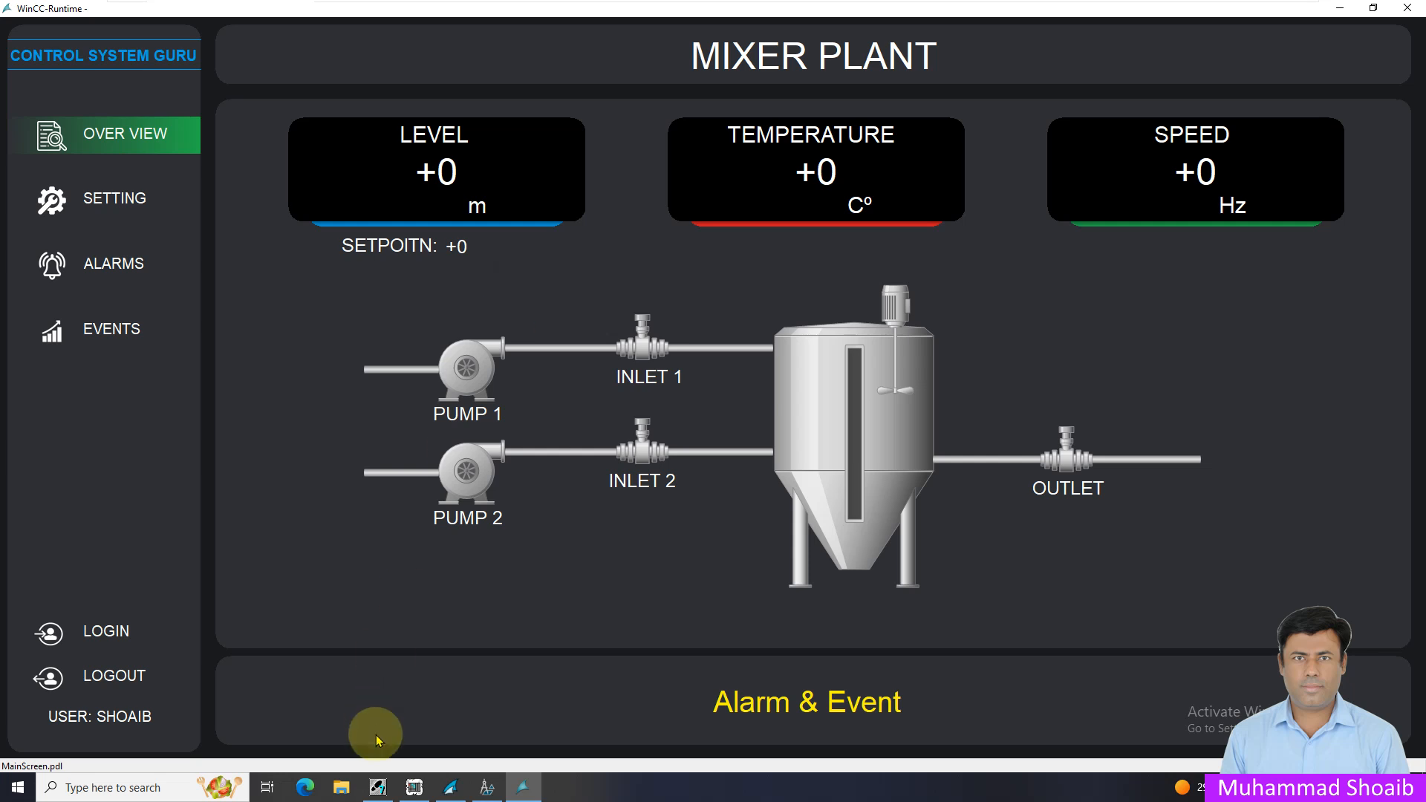
{"action": "left_click", "coordinate": [416, 788]}
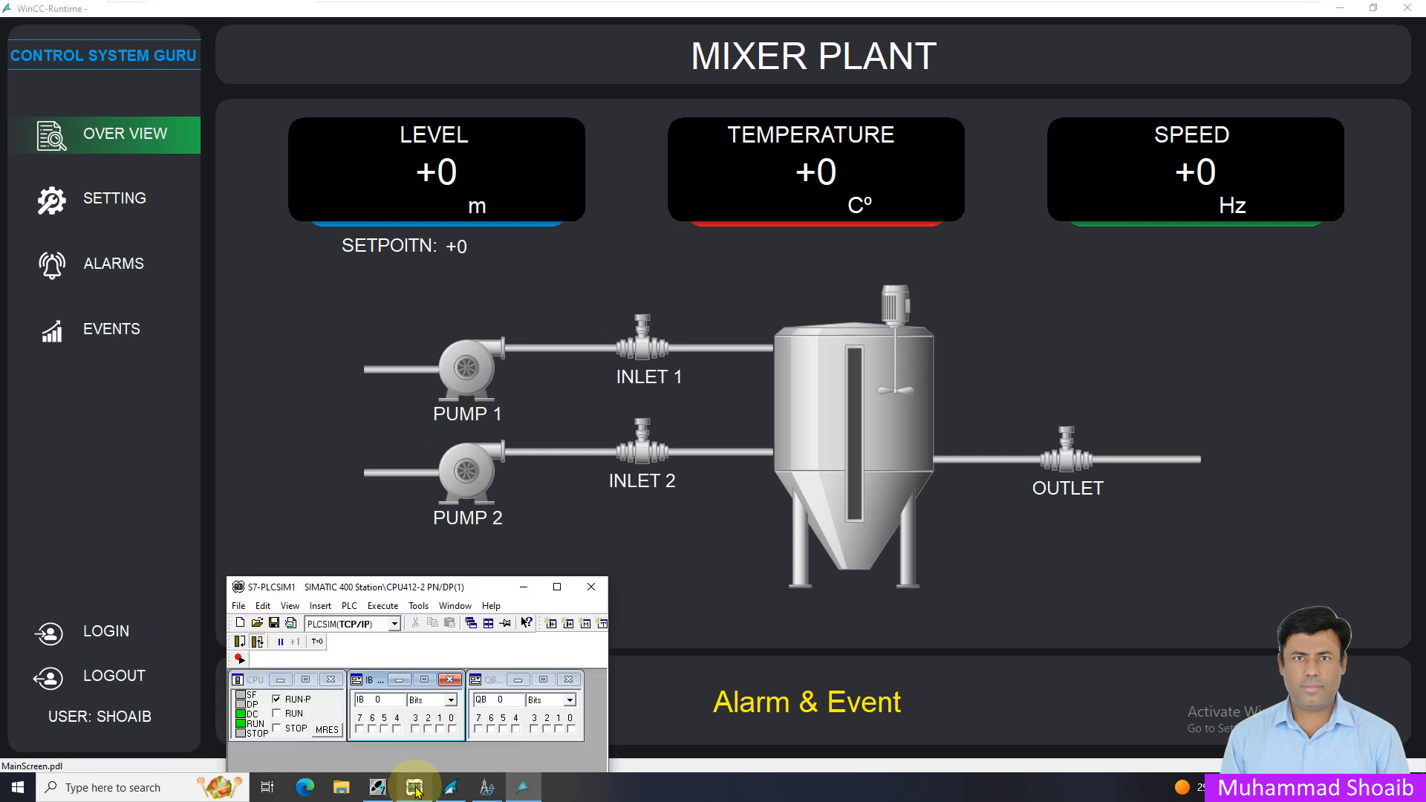
{"action": "left_click", "coordinate": [361, 729]}
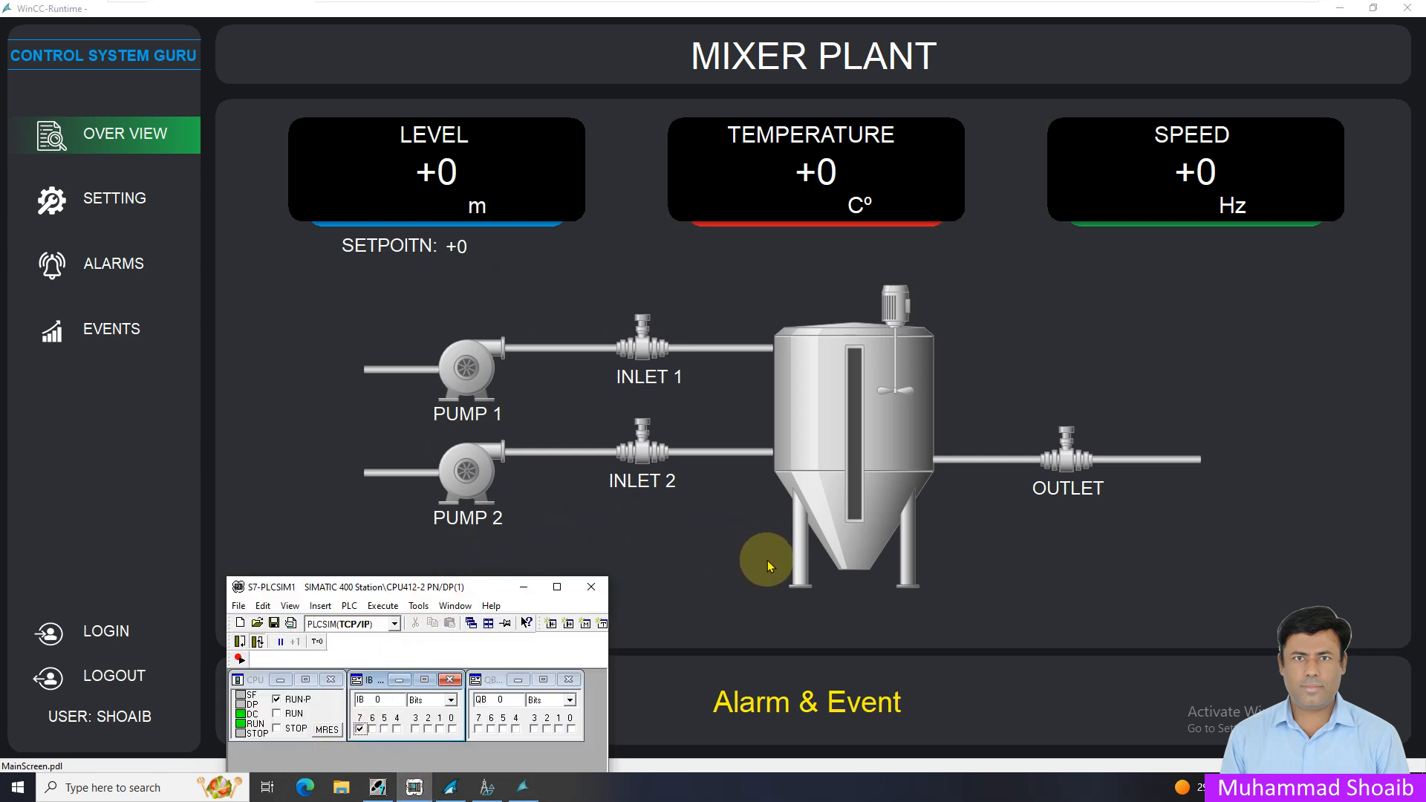